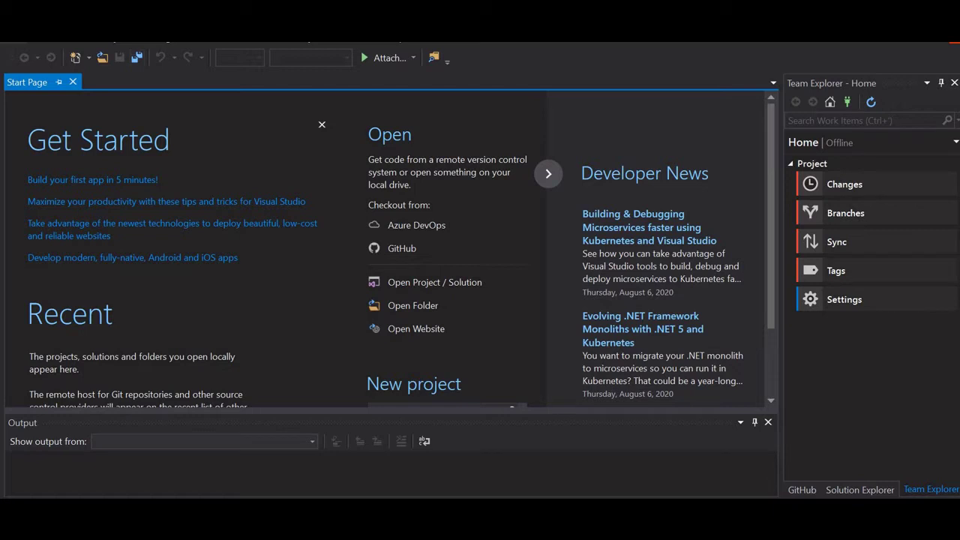
Start a new project based on the Visual C# ASP.NET Core Web Application template.
{"action": "key", "text": "alt+f"}
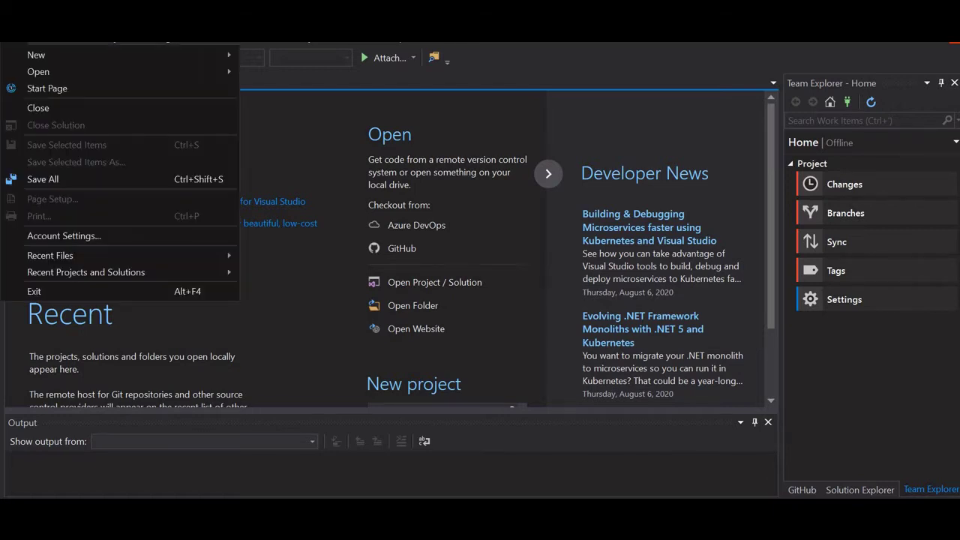
{"action": "mouse_move", "coordinate": [36, 55]}
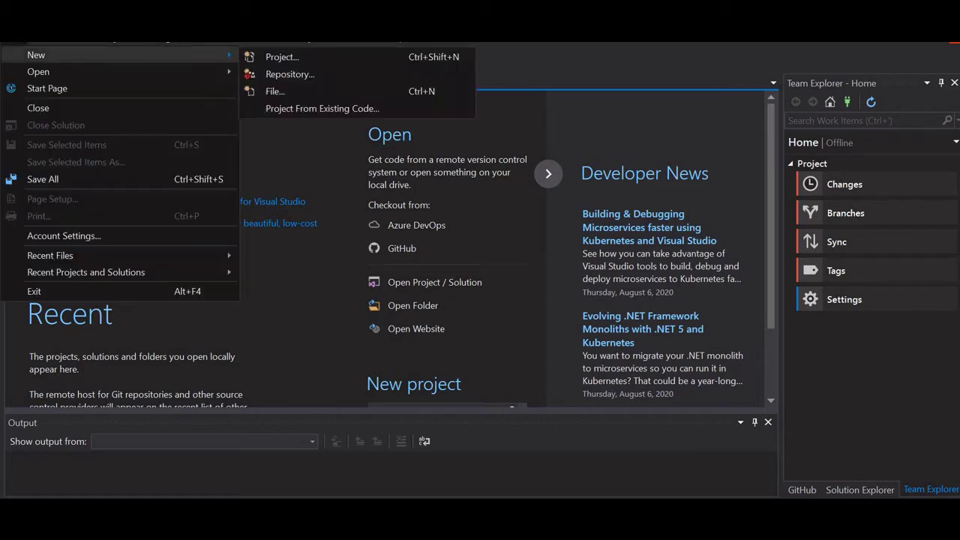
{"action": "left_click", "coordinate": [280, 58]}
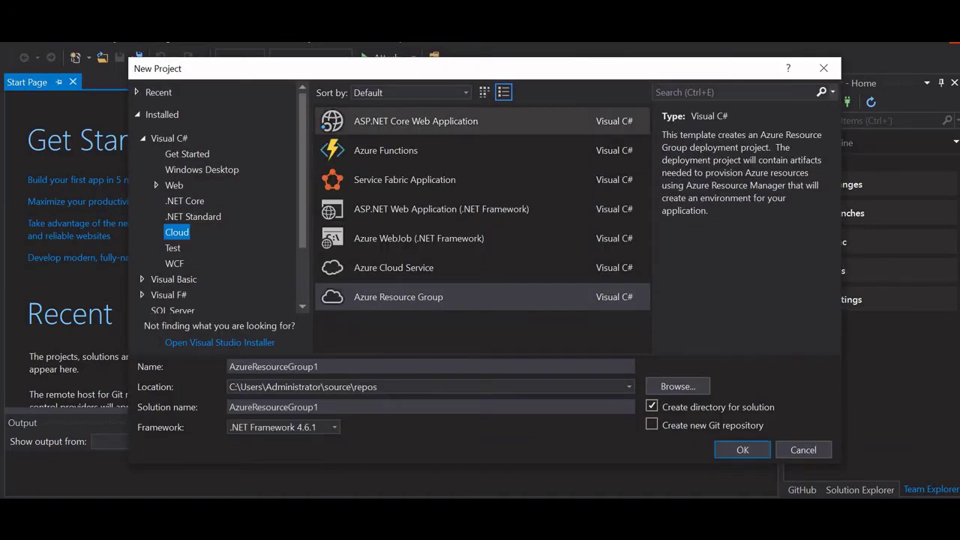
{"action": "left_click", "coordinate": [334, 123]}
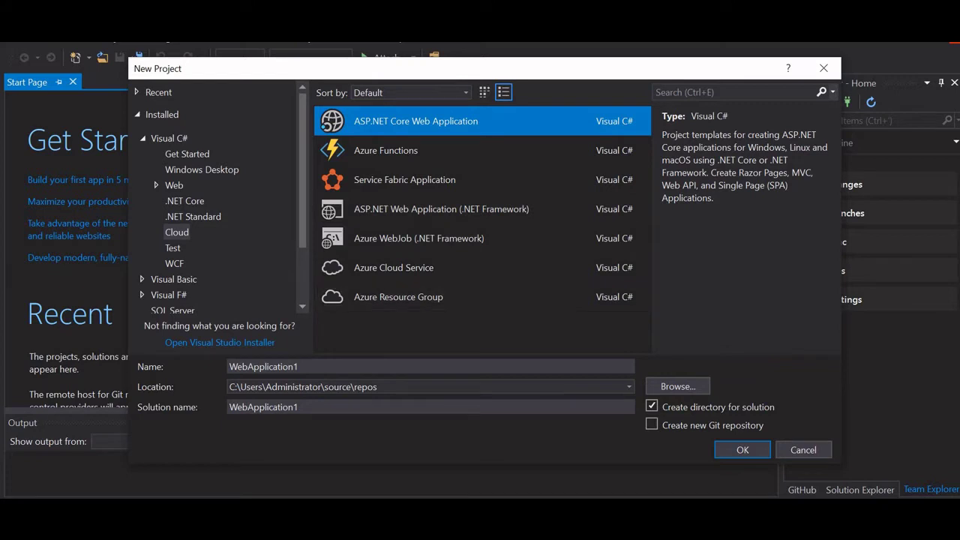
Name the project ASP_PROJECT and create it as a Model-View-Controller web application with Windows Docker support and HTTPS.
{"action": "left_click", "coordinate": [299, 366]}
{"action": "key", "text": "ctrl+a"}
{"action": "key", "text": "BackSpace"}
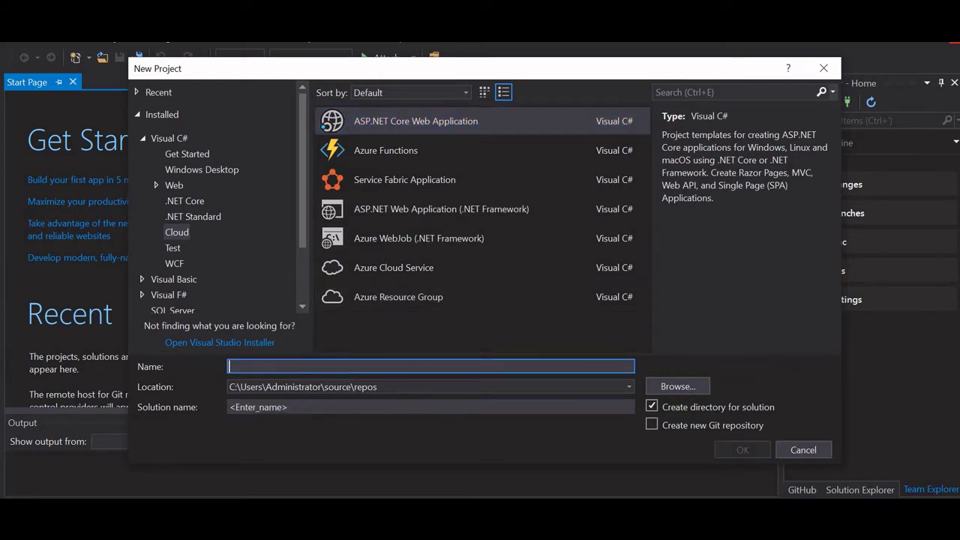
{"action": "type", "text": "ASP"}
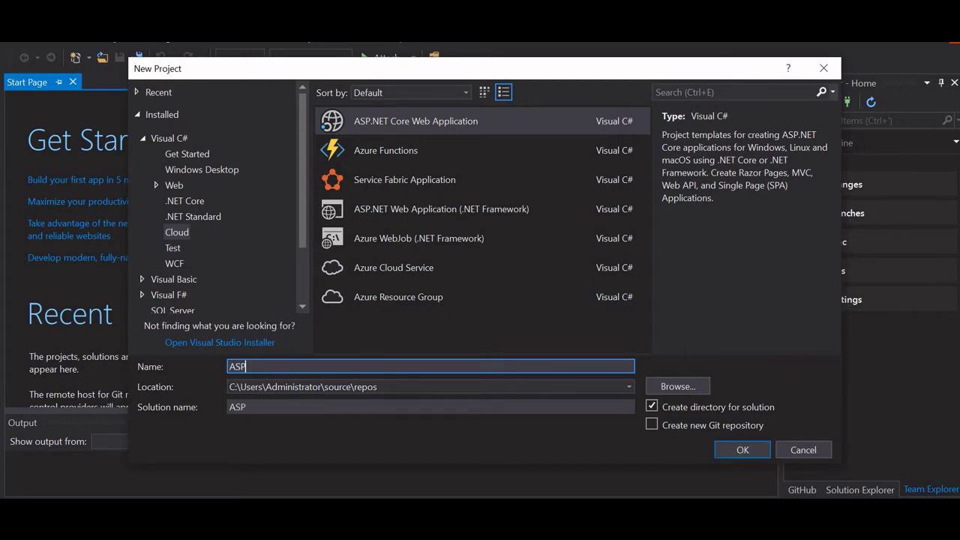
{"action": "type", "text": "_PROJECT"}
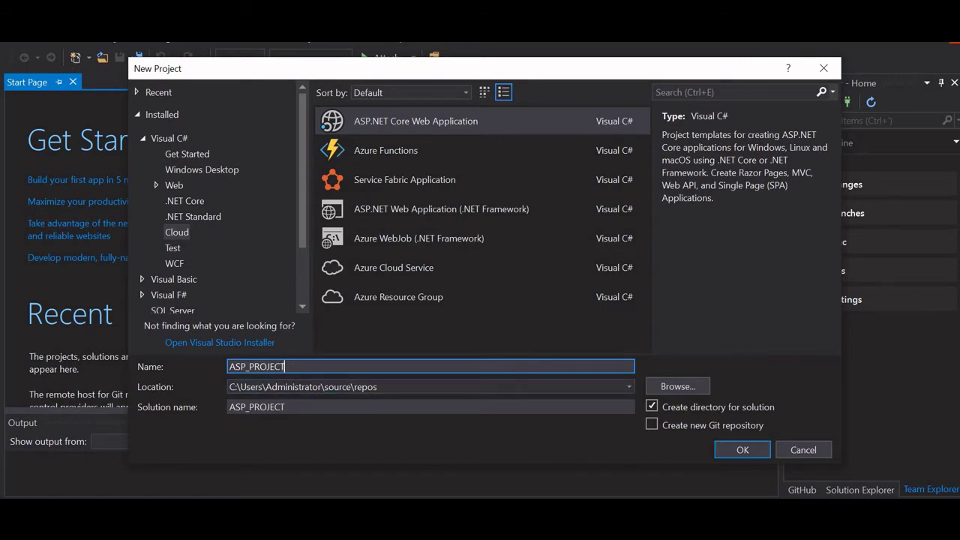
{"action": "key", "text": "Return"}
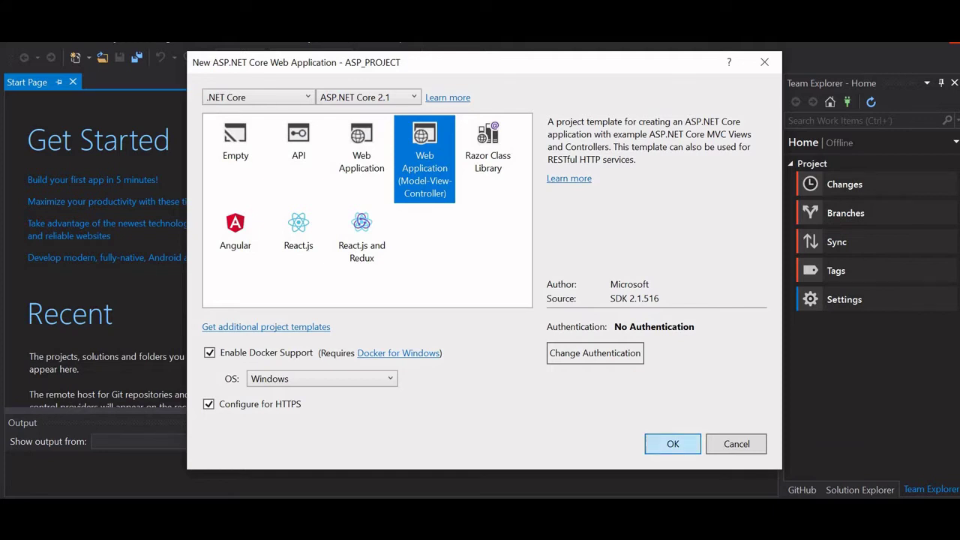
{"action": "left_click", "coordinate": [673, 444]}
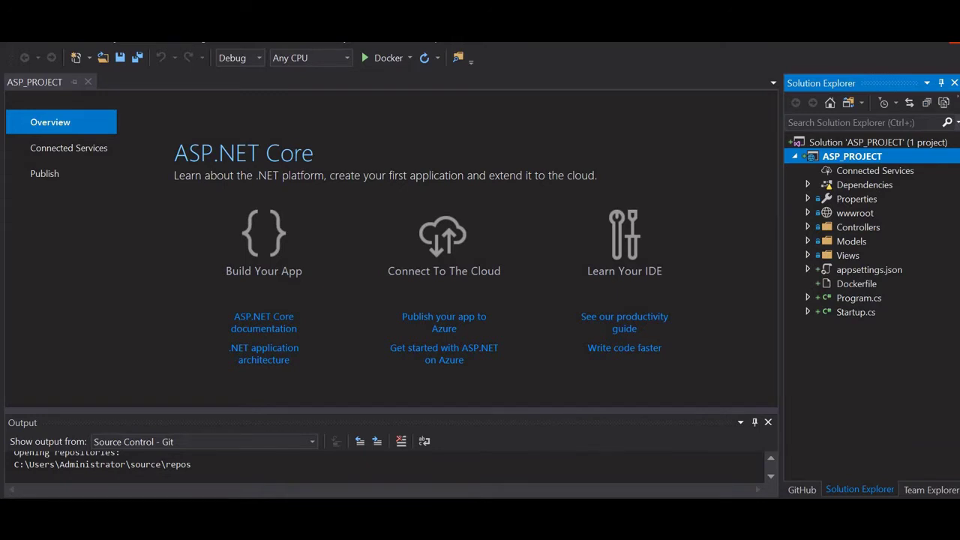
Expand the Controllers folder and build the ASP_PROJECT solution.
{"action": "left_click", "coordinate": [807, 227]}
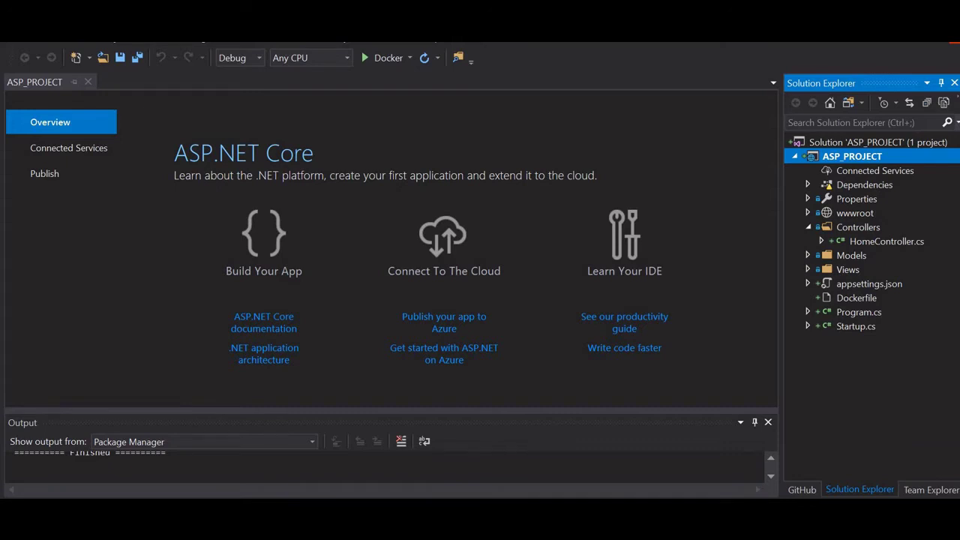
{"action": "left_click", "coordinate": [877, 142]}
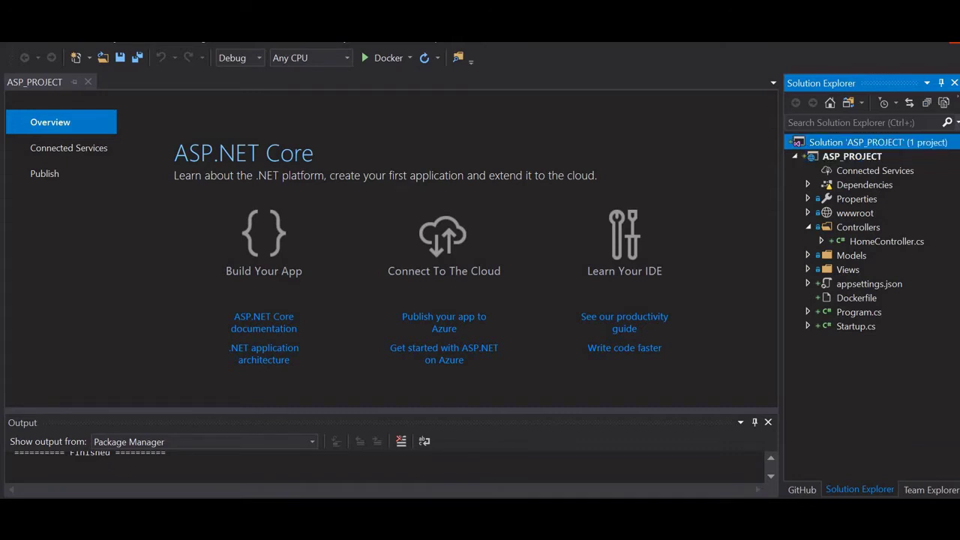
{"action": "right_click", "coordinate": [839, 143]}
{"action": "left_click", "coordinate": [606, 153]}
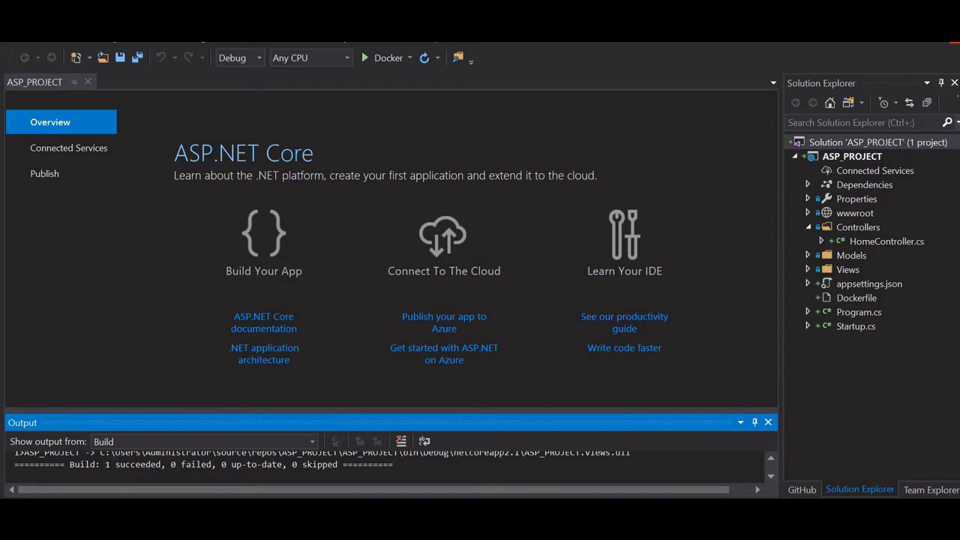
Try to run the project in Docker with the Release configuration, declining to run the last successful build.
{"action": "left_click", "coordinate": [259, 58]}
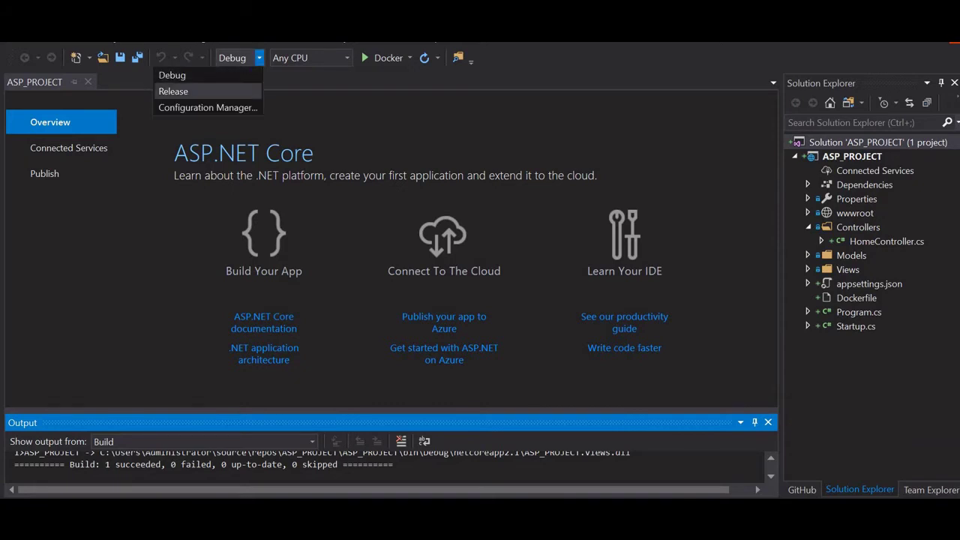
{"action": "left_click", "coordinate": [173, 91]}
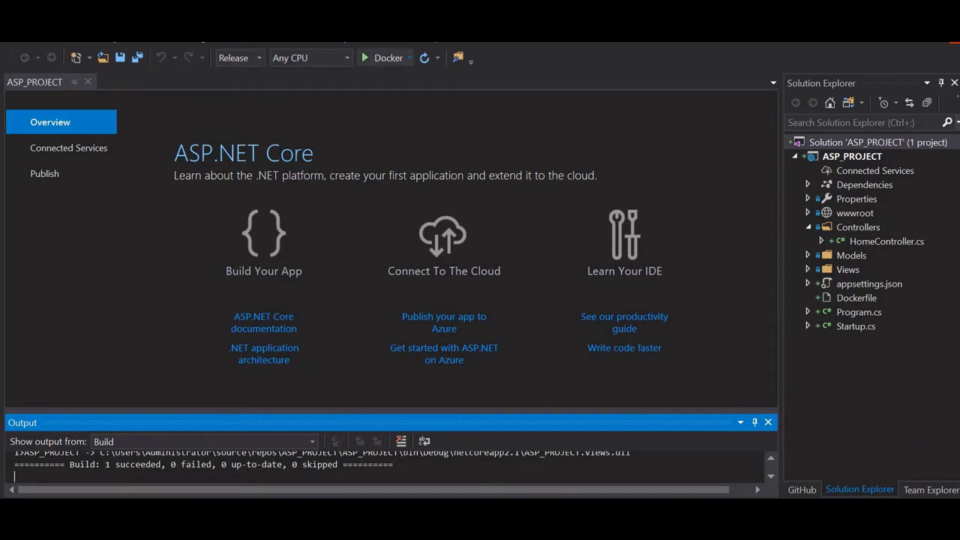
{"action": "left_click", "coordinate": [367, 58]}
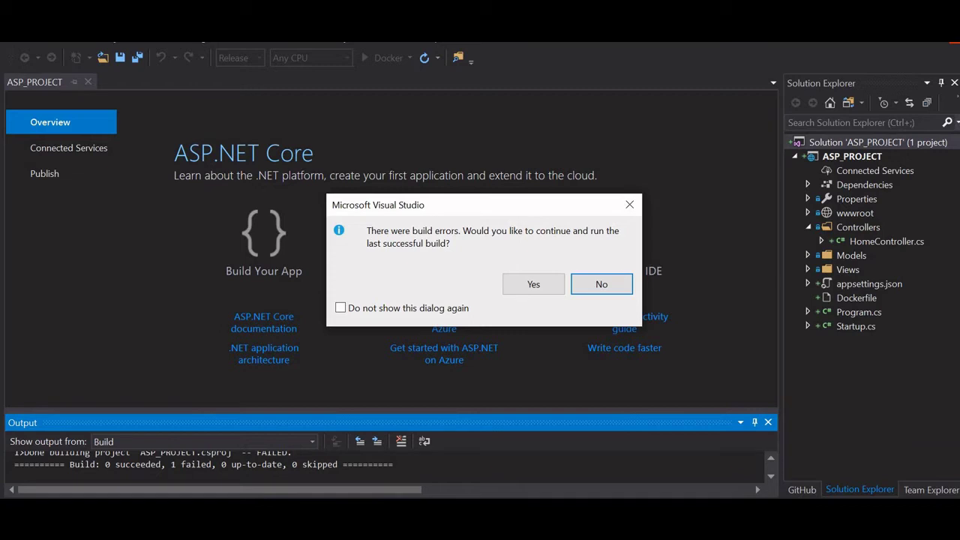
{"action": "left_click", "coordinate": [601, 284]}
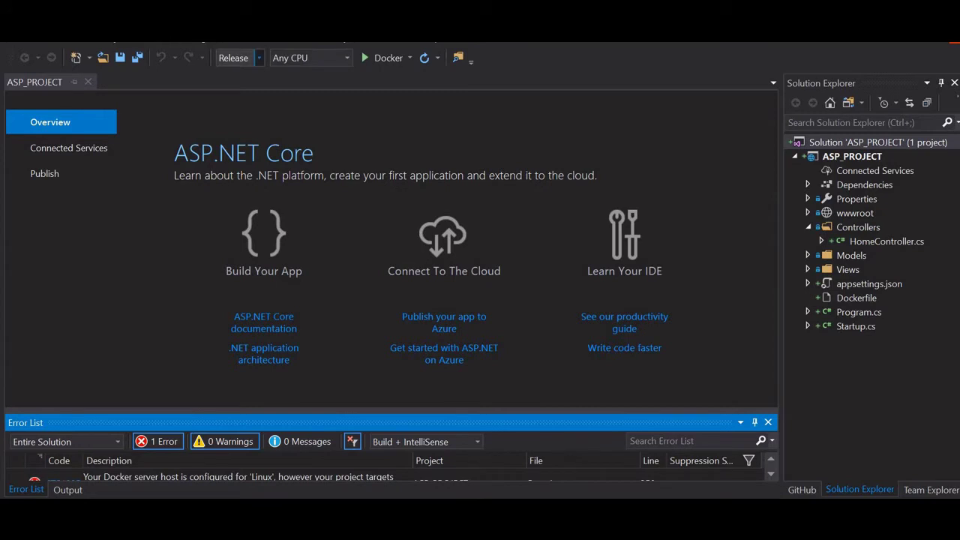
Set the solution configuration to Debug and build the ASP_PROJECT solution again.
{"action": "left_click", "coordinate": [258, 58]}
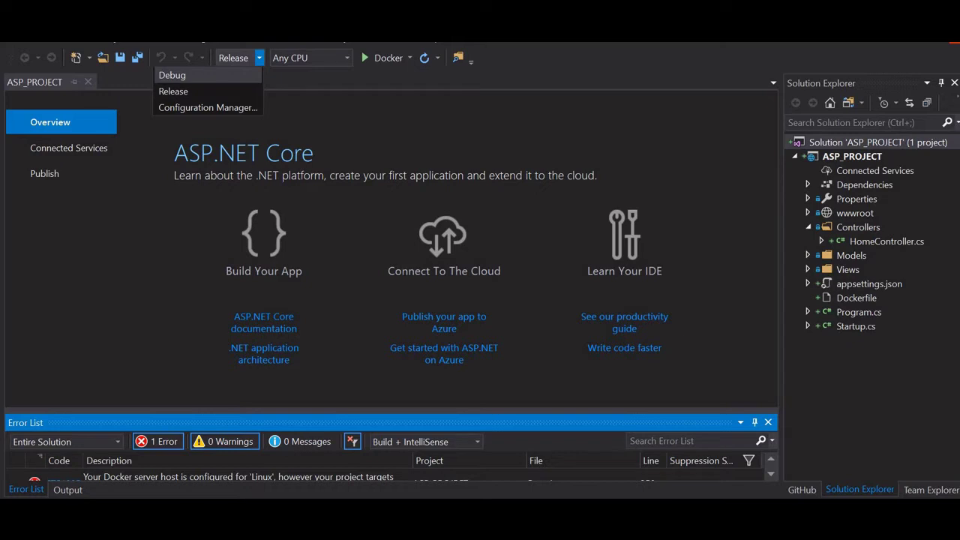
{"action": "left_click", "coordinate": [207, 75]}
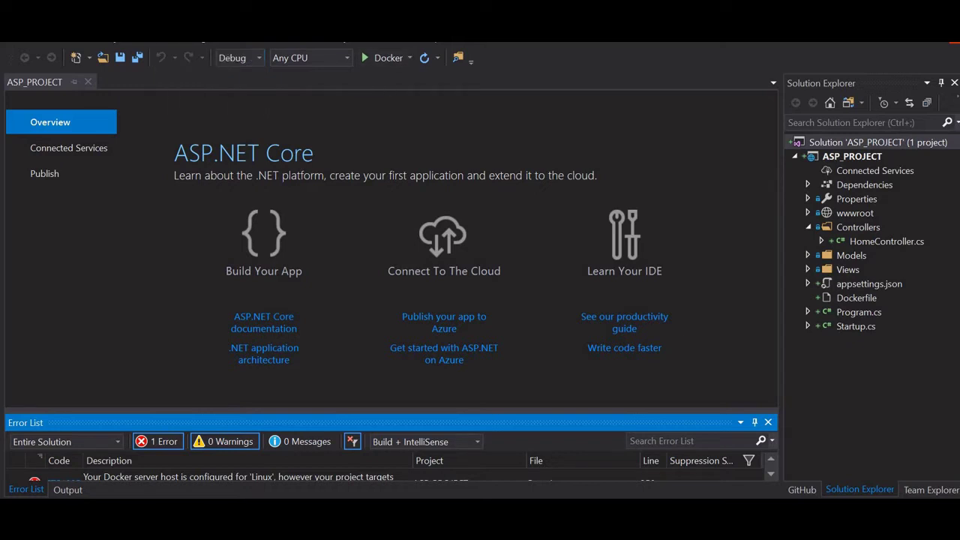
{"action": "right_click", "coordinate": [826, 142]}
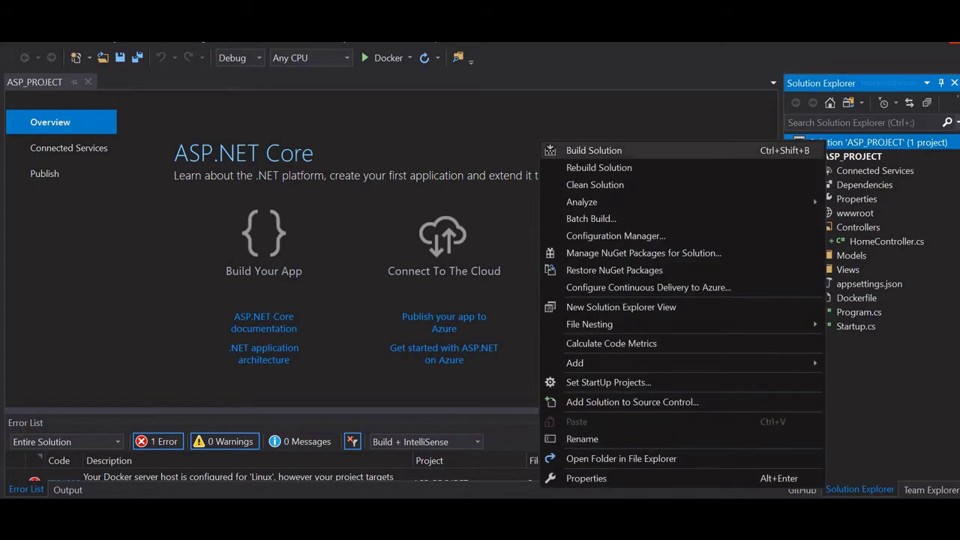
{"action": "left_click", "coordinate": [594, 151]}
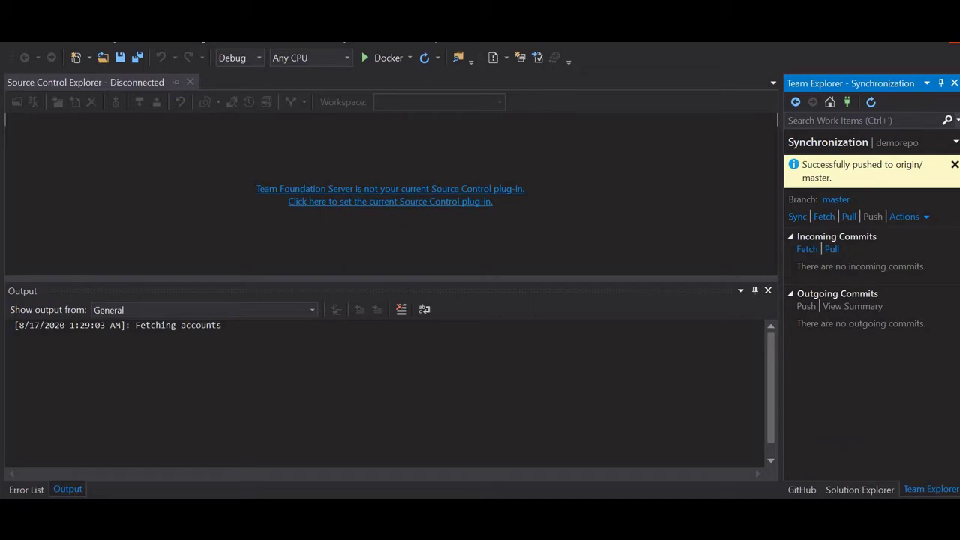
Switch to Azure DevOps in the browser and inspect the pushed ASP_PROJECT files in demorepo, including the Controllers and wwwroot folders.
{"action": "left_click", "coordinate": [505, 525]}
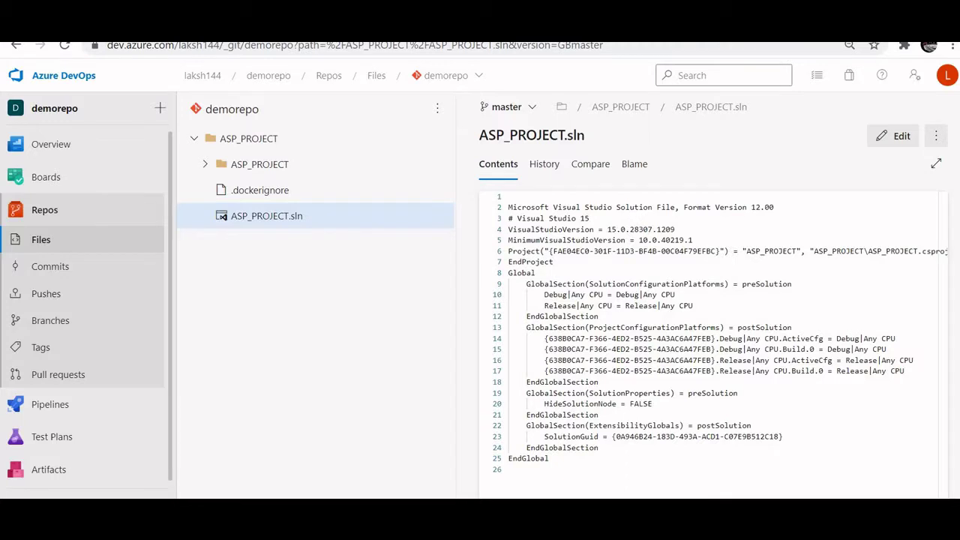
{"action": "key", "text": "F5"}
{"action": "left_click", "coordinate": [205, 164]}
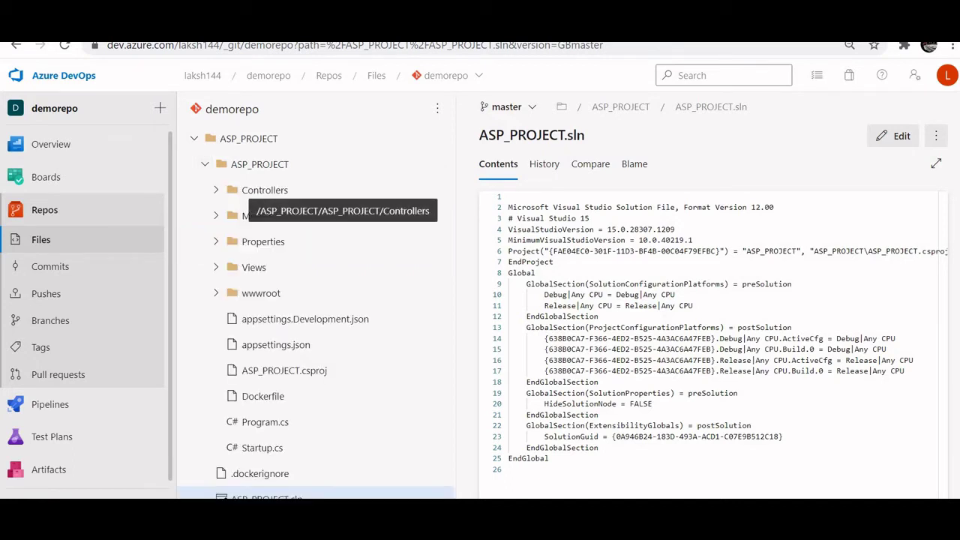
{"action": "left_click", "coordinate": [215, 190]}
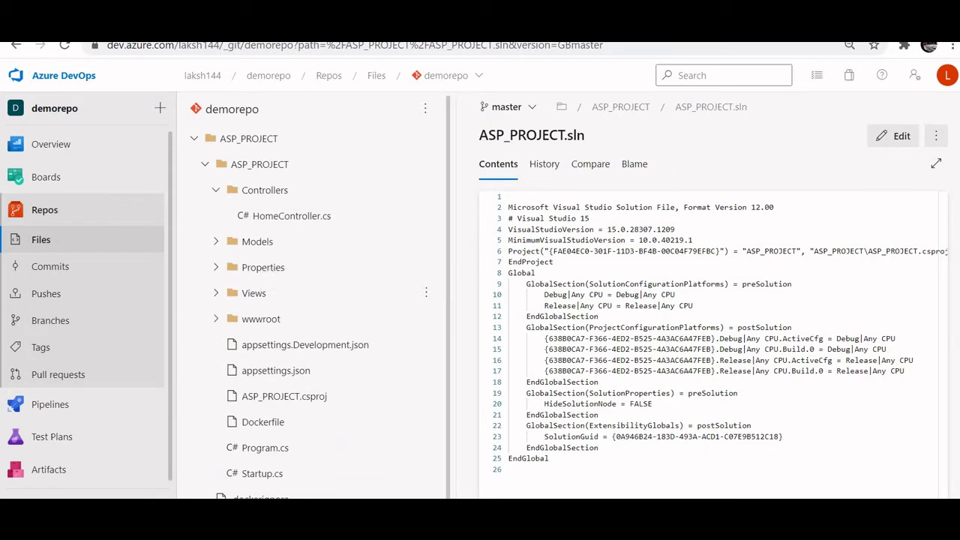
{"action": "left_click", "coordinate": [216, 318]}
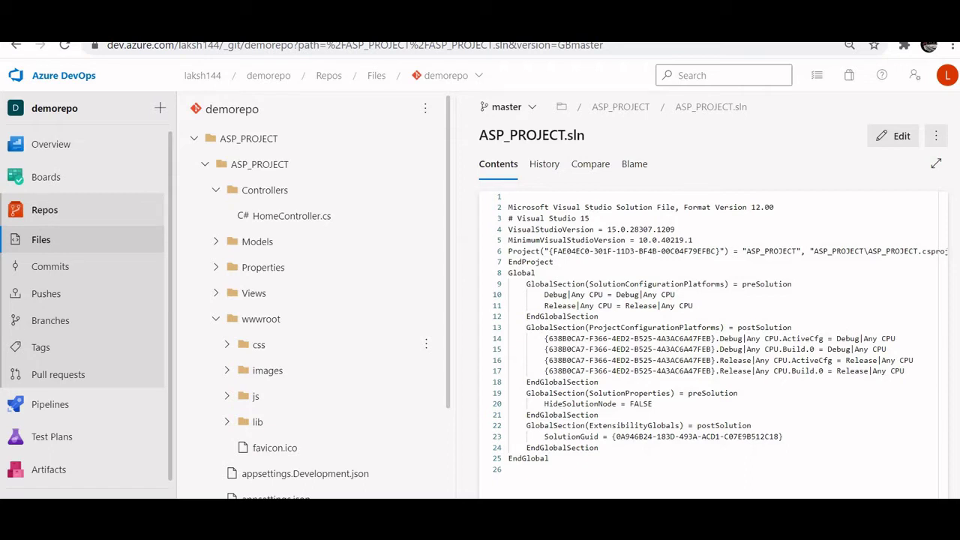
Try out a new YAML pipeline for the demorepo Azure Repos Git repository with the ASP.NET Core template, leaving it unsaved.
{"action": "left_click", "coordinate": [50, 404]}
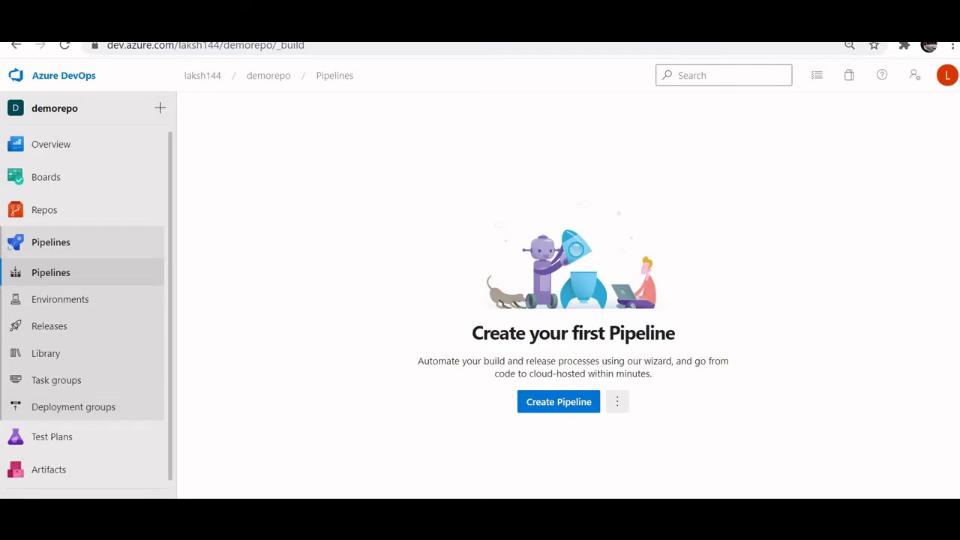
{"action": "left_click", "coordinate": [558, 401]}
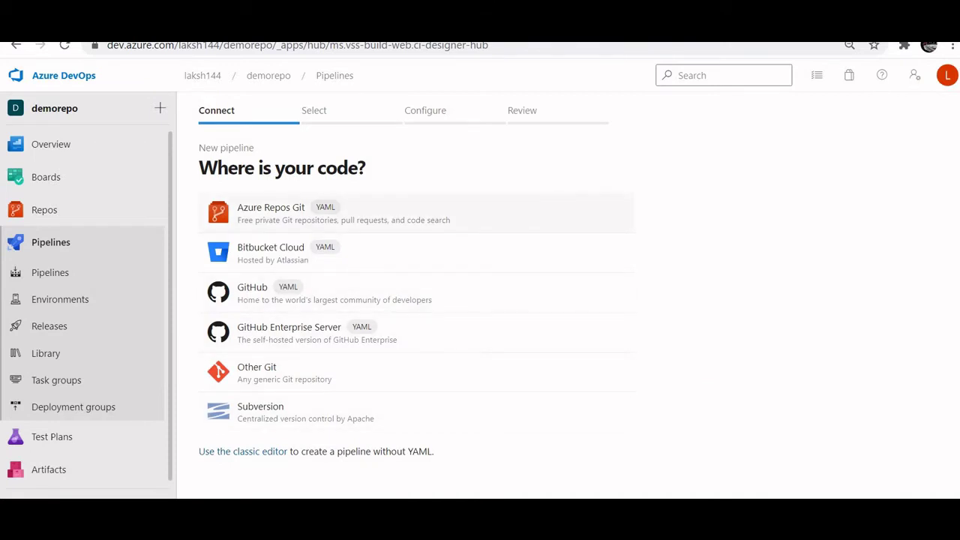
{"action": "left_click", "coordinate": [271, 209]}
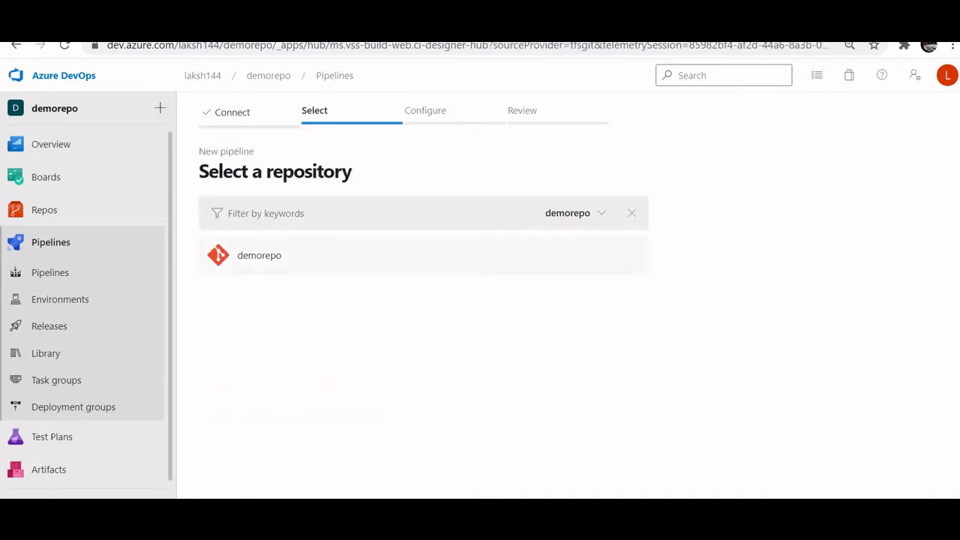
{"action": "left_click", "coordinate": [259, 256]}
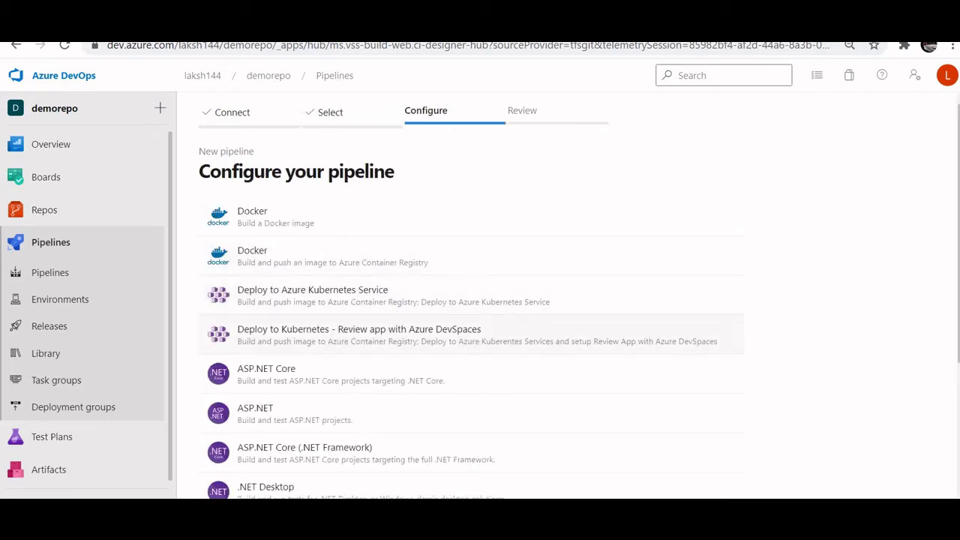
{"action": "scroll", "coordinate": [480, 300], "scroll_direction": "down", "scroll_amount": 2}
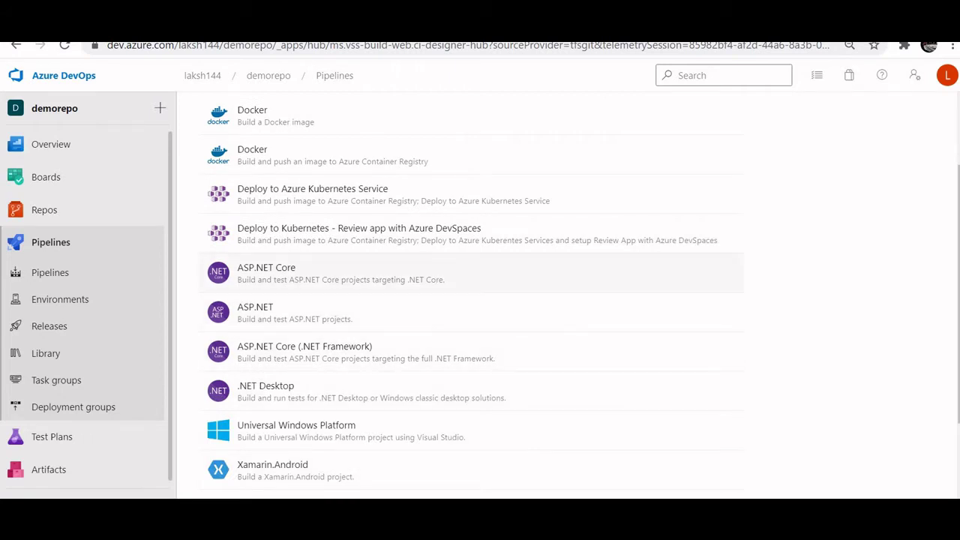
{"action": "left_click", "coordinate": [266, 273]}
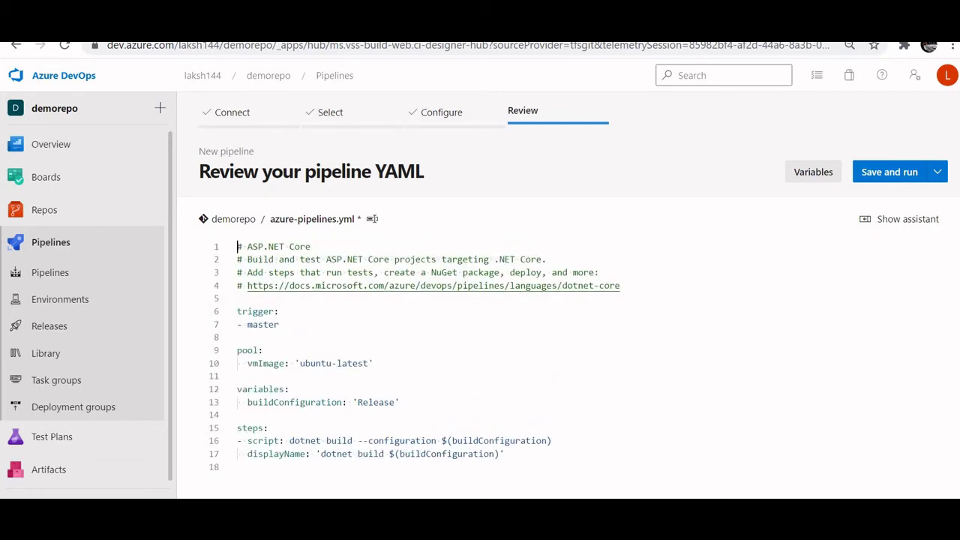
{"action": "left_click", "coordinate": [50, 272]}
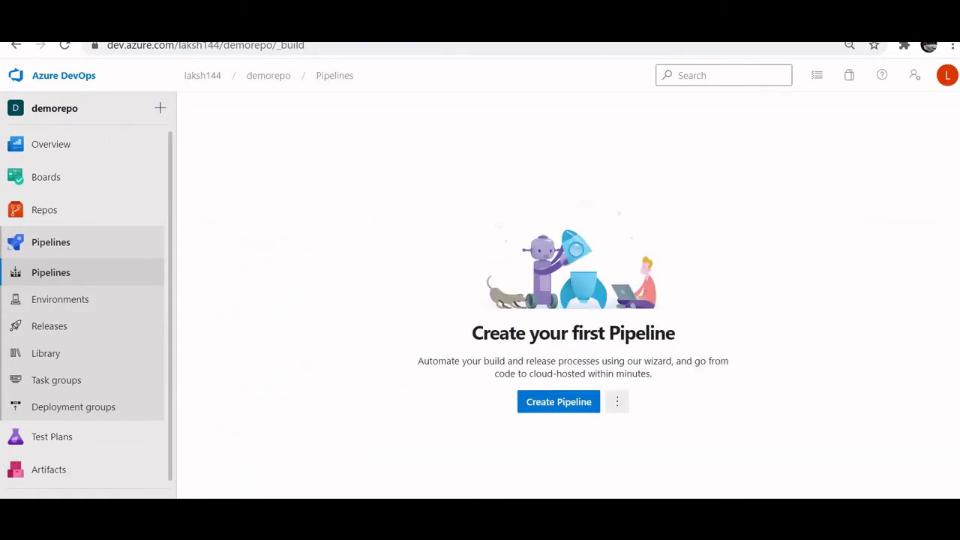
Create a pipeline in the classic editor with Azure Repos Git as source, the demorepo repository and the master branch.
{"action": "left_click", "coordinate": [558, 402]}
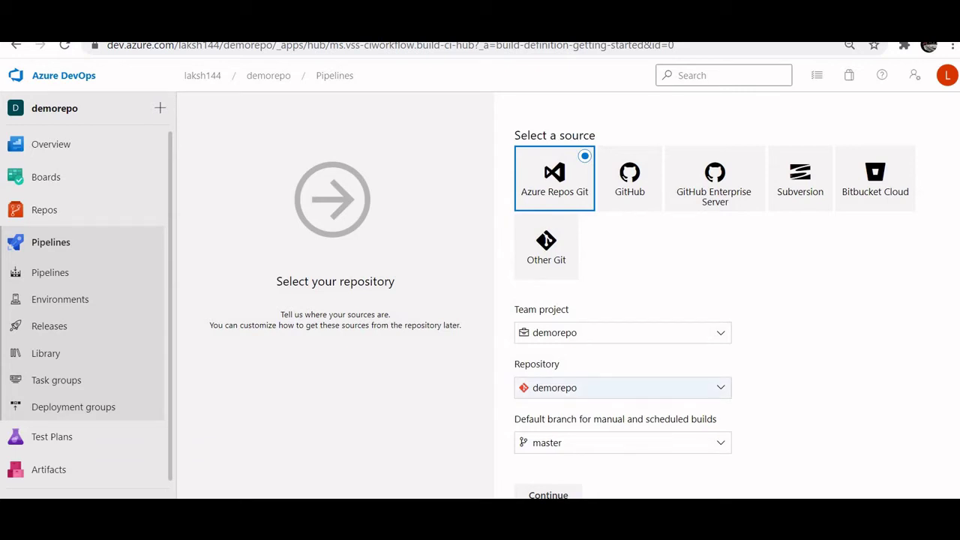
{"action": "left_click", "coordinate": [622, 387]}
{"action": "left_click", "coordinate": [536, 458]}
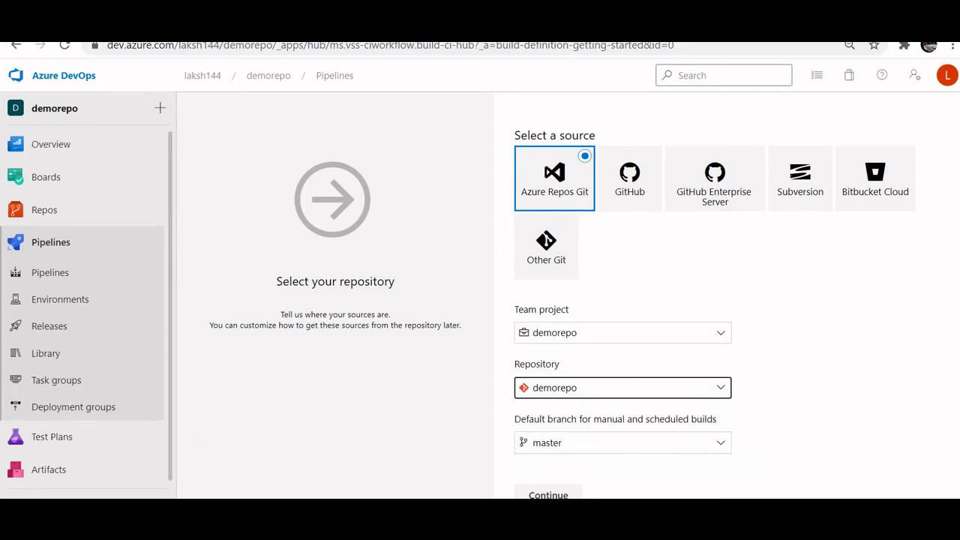
{"action": "left_click", "coordinate": [548, 495]}
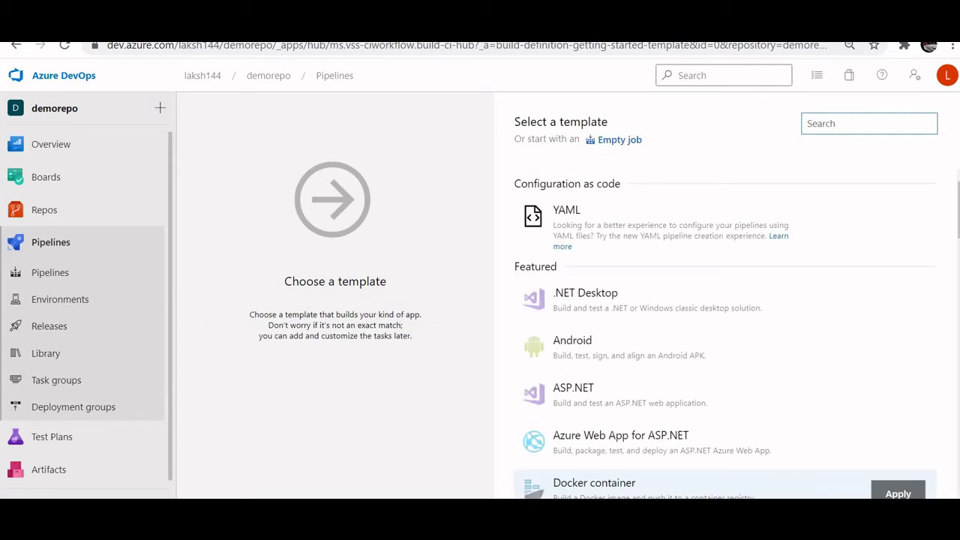
Search the build templates for "ASP" and apply the ASP.NET Core template to the pipeline.
{"action": "scroll", "coordinate": [719, 337], "scroll_direction": "down", "scroll_amount": 4}
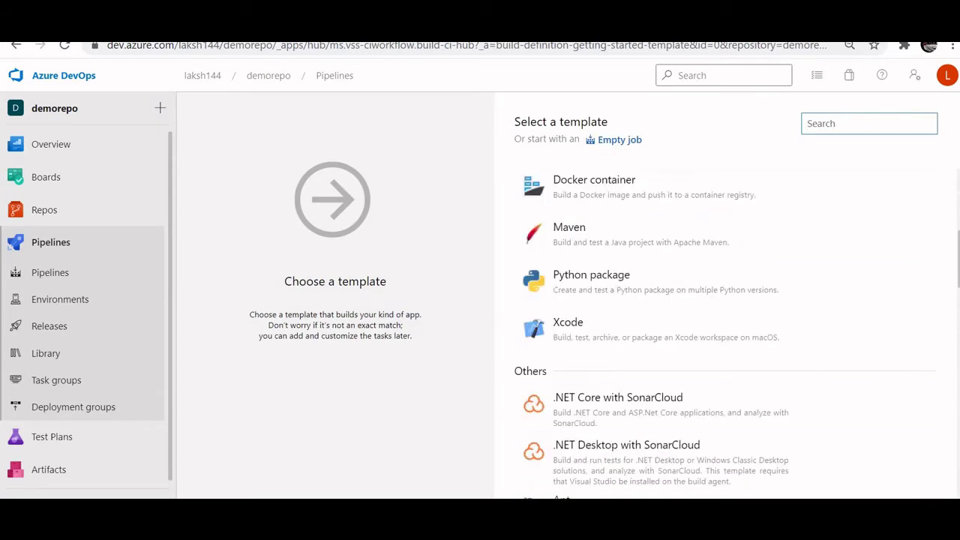
{"action": "scroll", "coordinate": [719, 390], "scroll_direction": "down", "scroll_amount": 3}
{"action": "scroll", "coordinate": [719, 390], "scroll_direction": "up", "scroll_amount": 7}
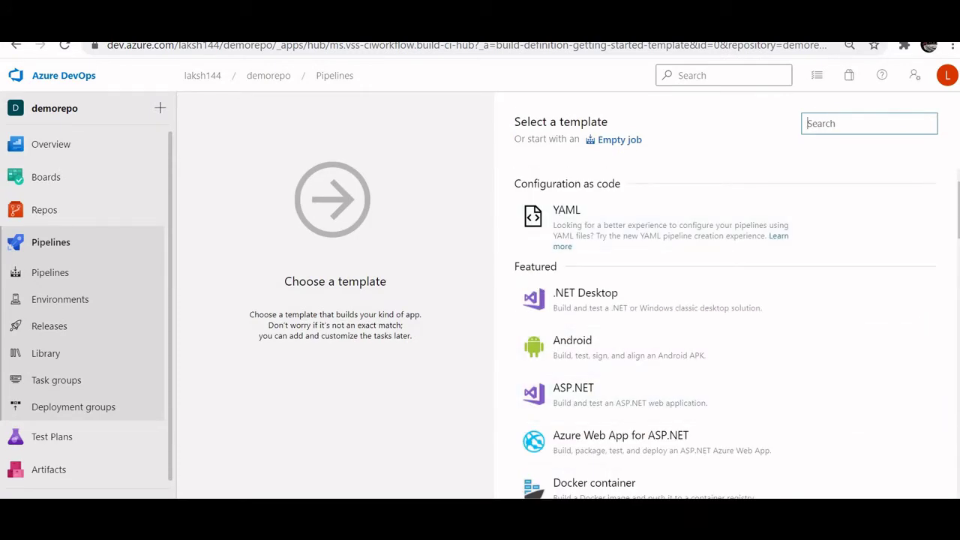
{"action": "type", "text": "ASP"}
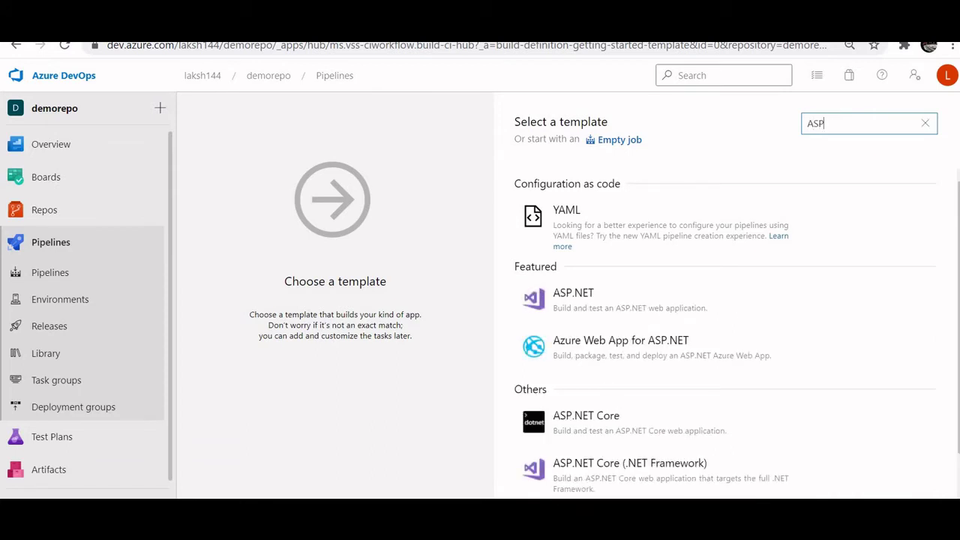
{"action": "scroll", "coordinate": [719, 300], "scroll_direction": "down", "scroll_amount": 1}
{"action": "scroll", "coordinate": [720, 300], "scroll_direction": "up", "scroll_amount": 1}
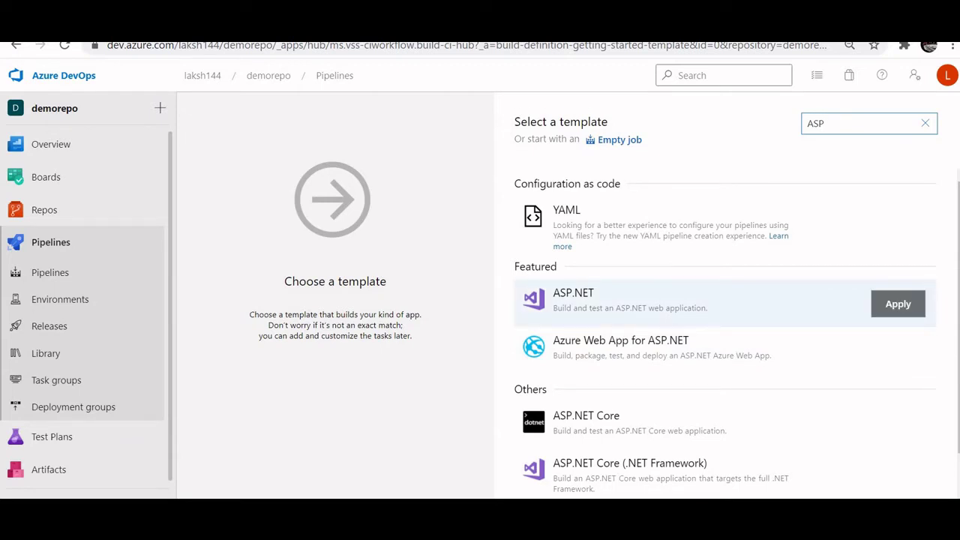
{"action": "scroll", "coordinate": [719, 330], "scroll_direction": "down", "scroll_amount": 1}
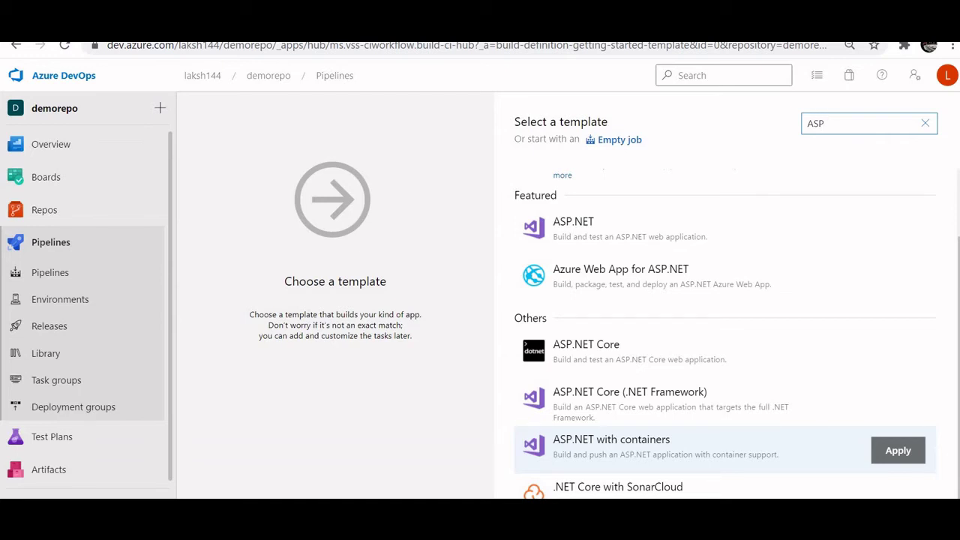
{"action": "left_click", "coordinate": [639, 355]}
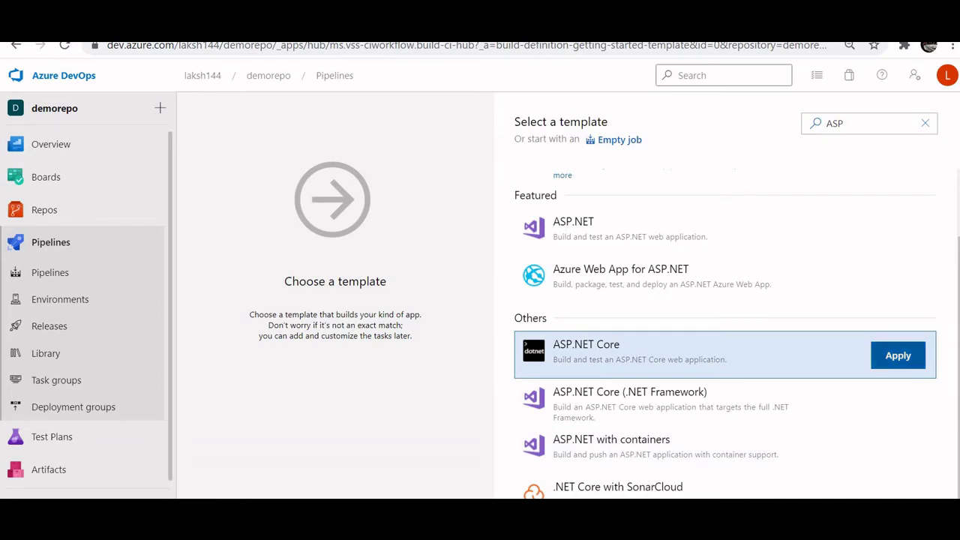
{"action": "left_click", "coordinate": [898, 356]}
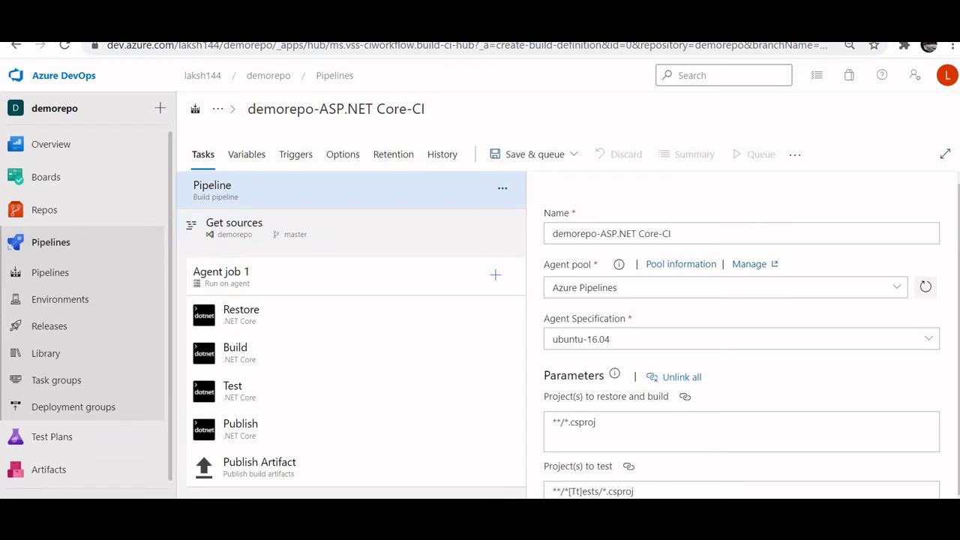
Examine the settings of the pipeline, its sources, the agent job and the Restore, Build, Test and Publish tasks.
{"action": "left_click", "coordinate": [351, 190]}
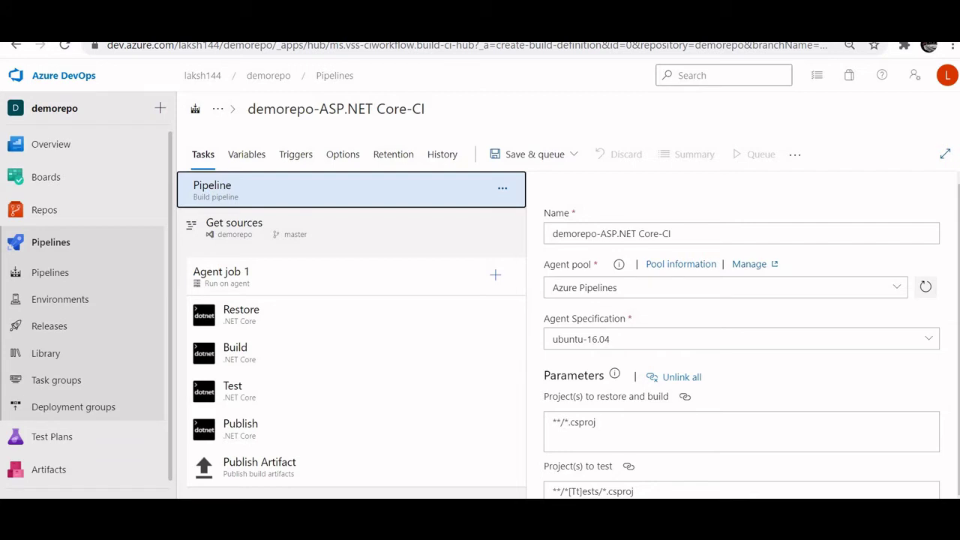
{"action": "scroll", "coordinate": [750, 340], "scroll_direction": "down", "scroll_amount": 1}
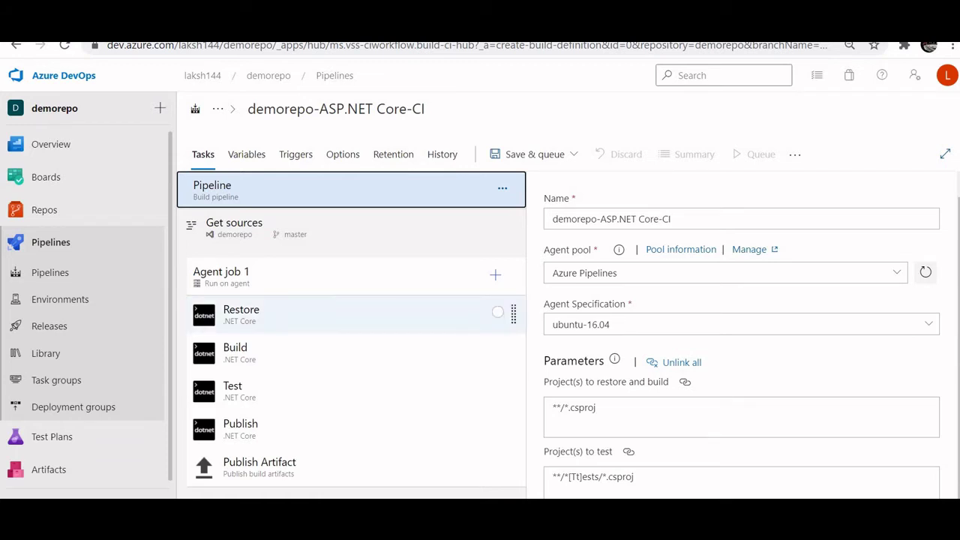
{"action": "left_click", "coordinate": [351, 228]}
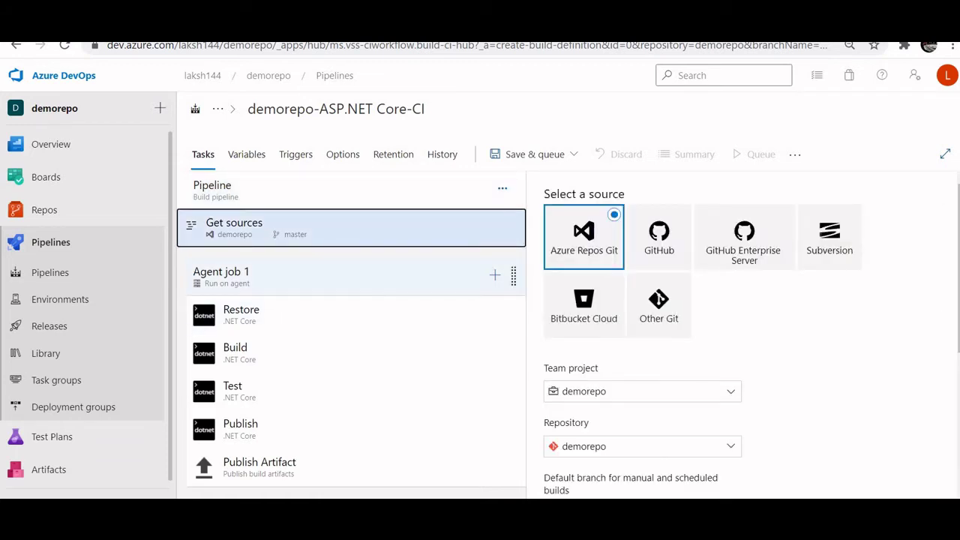
{"action": "left_click", "coordinate": [338, 276]}
{"action": "left_click", "coordinate": [337, 314]}
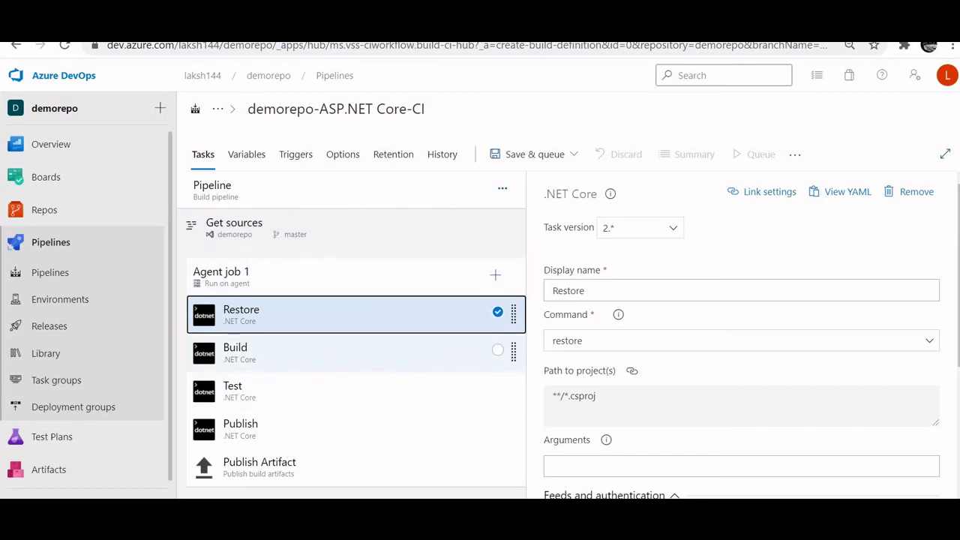
{"action": "left_click", "coordinate": [355, 353]}
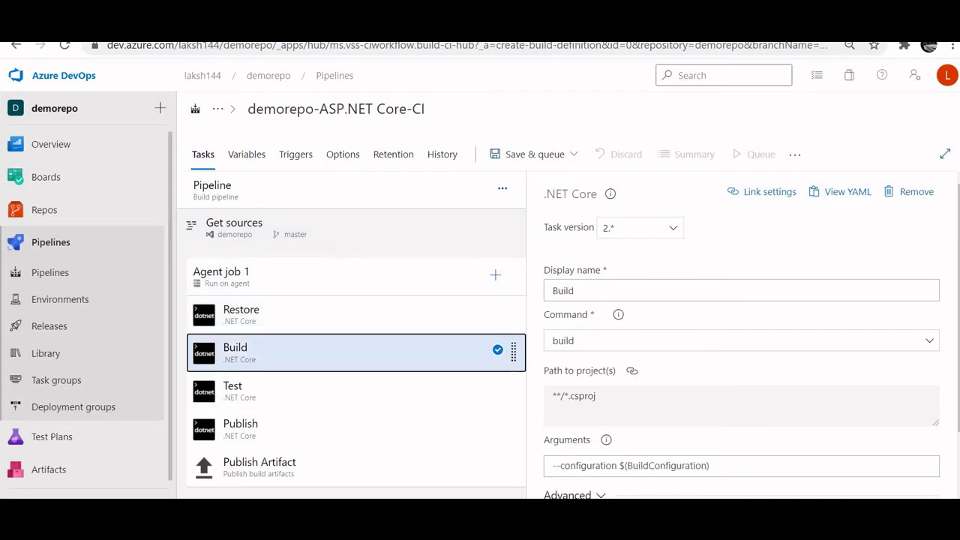
{"action": "left_click", "coordinate": [355, 315]}
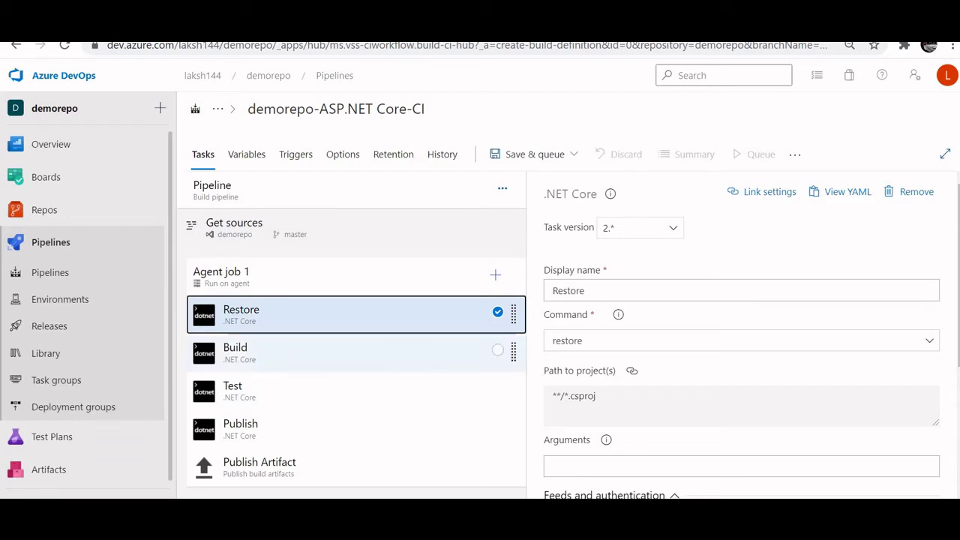
{"action": "left_click", "coordinate": [355, 353]}
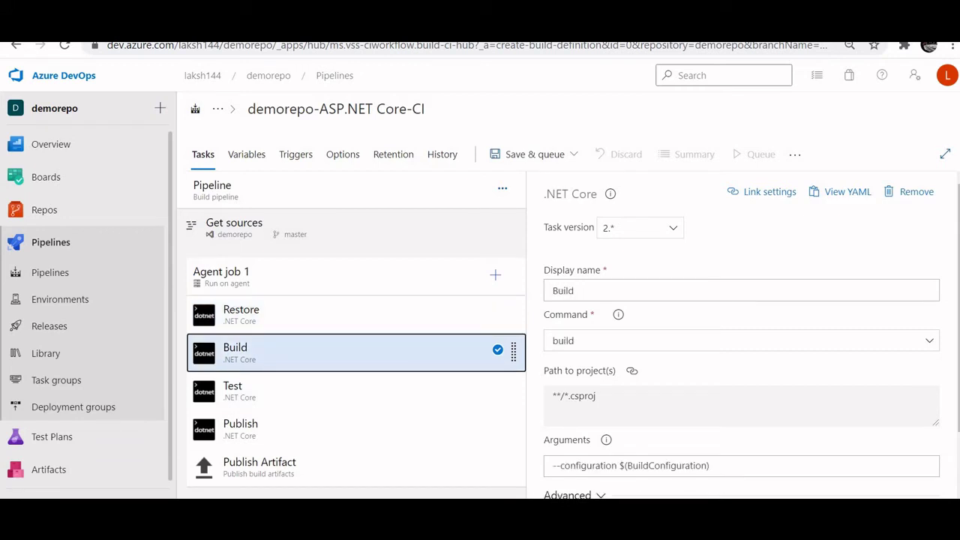
{"action": "left_click", "coordinate": [355, 390]}
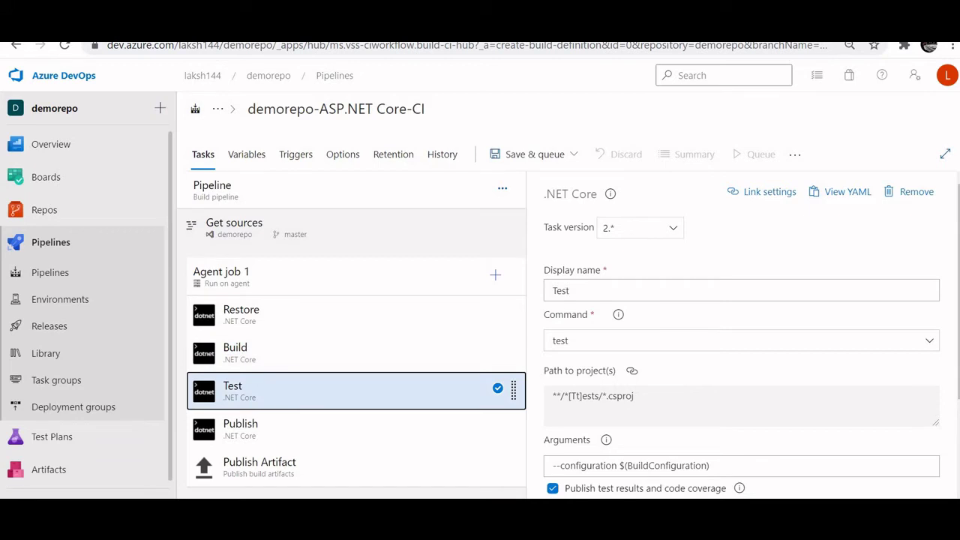
{"action": "left_click", "coordinate": [355, 429]}
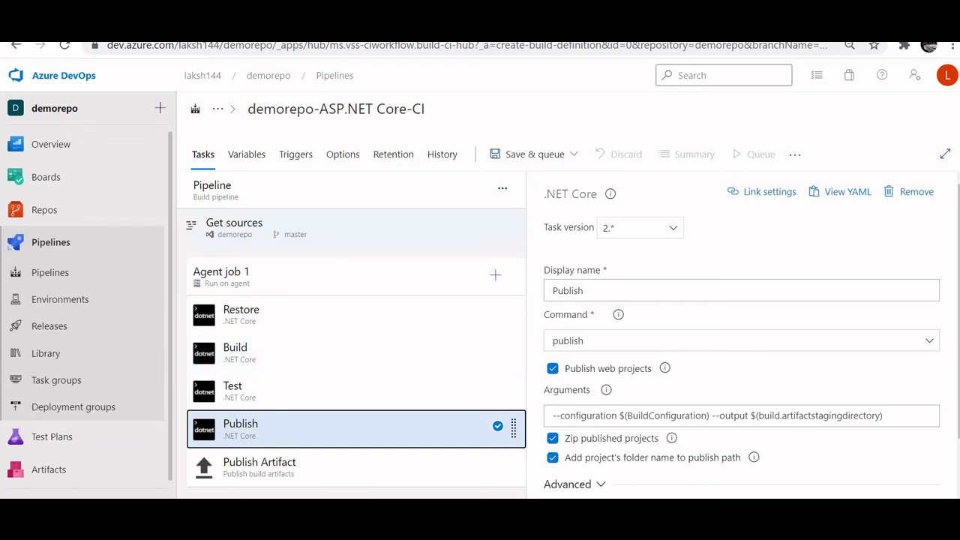
Try out a new pipeline variable named USERNAME, delete it again and look at the variable groups.
{"action": "left_click", "coordinate": [247, 154]}
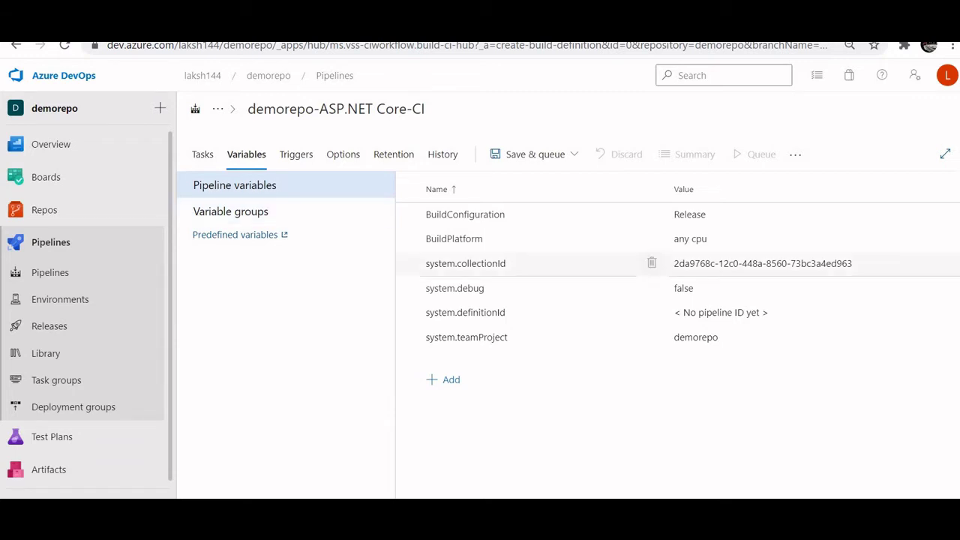
{"action": "left_click", "coordinate": [443, 380]}
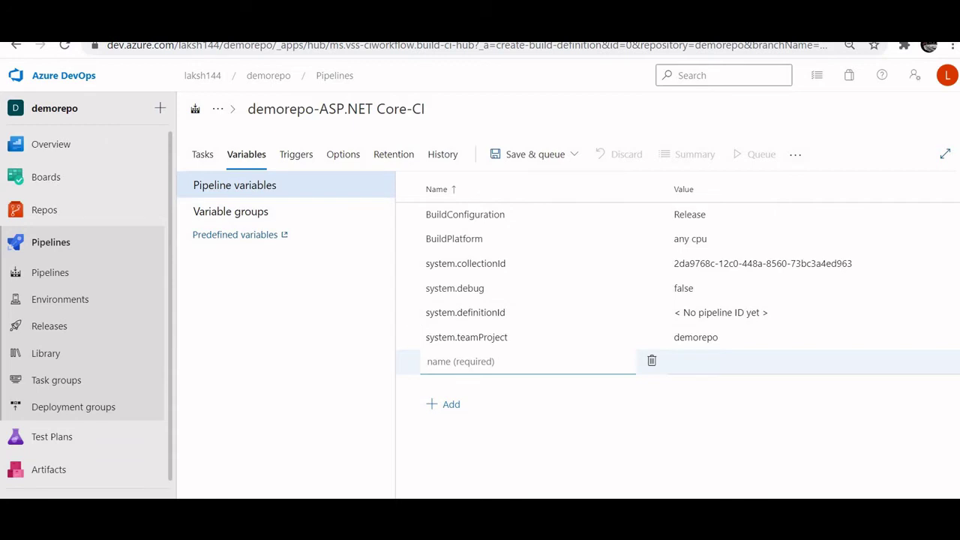
{"action": "type", "text": "USERNAME"}
{"action": "key", "text": "Tab"}
{"action": "left_click", "coordinate": [697, 362]}
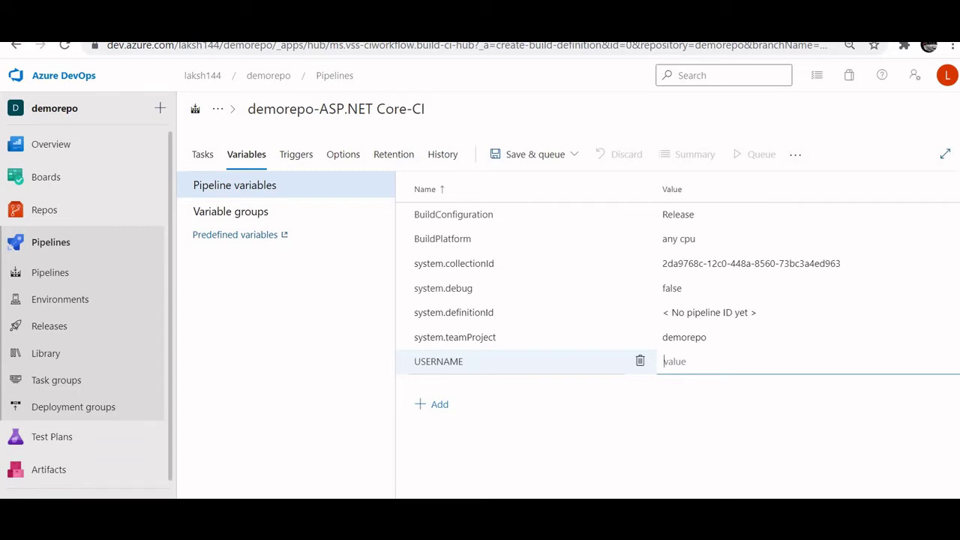
{"action": "left_click", "coordinate": [639, 361]}
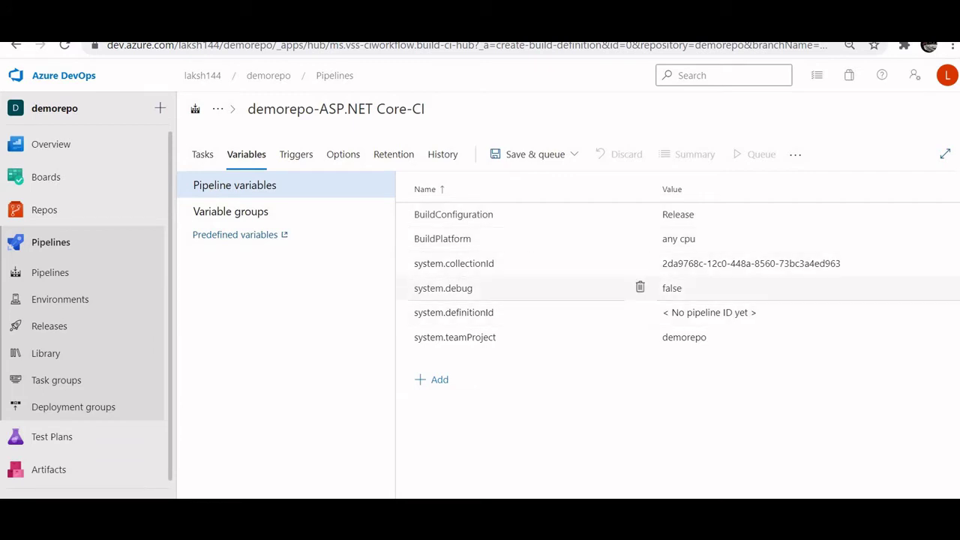
{"action": "left_click", "coordinate": [230, 212]}
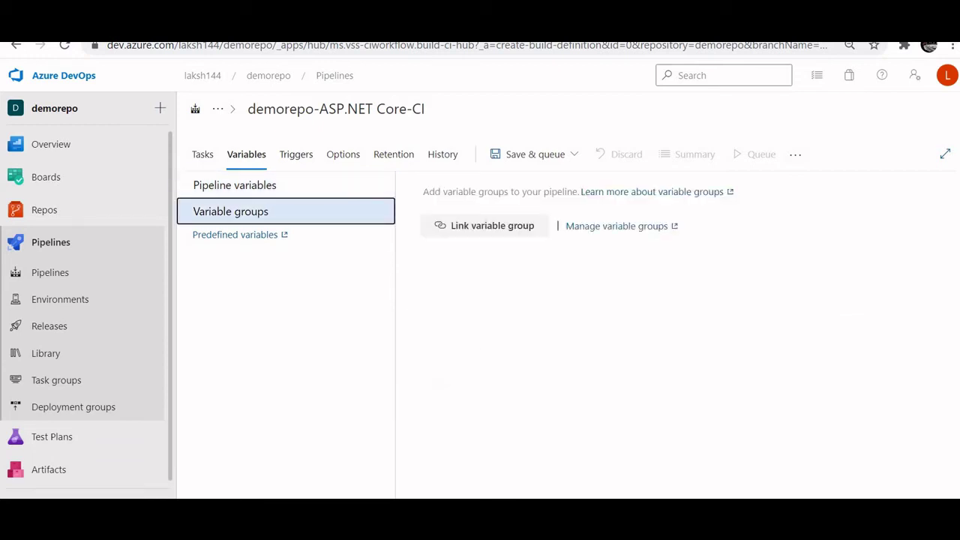
Enable continuous integration for demorepo and try out its branch filters, adding a second master filter and removing it.
{"action": "left_click", "coordinate": [296, 153]}
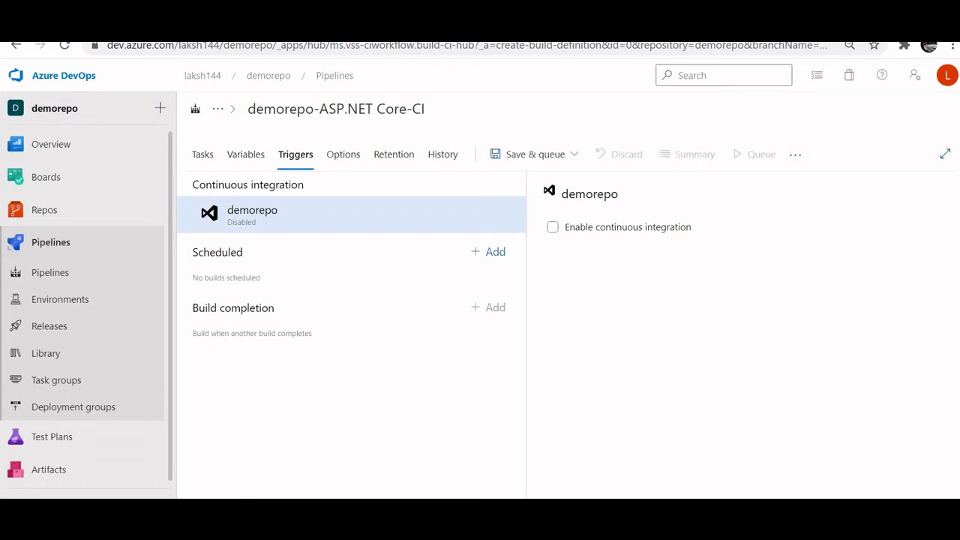
{"action": "left_click", "coordinate": [552, 227]}
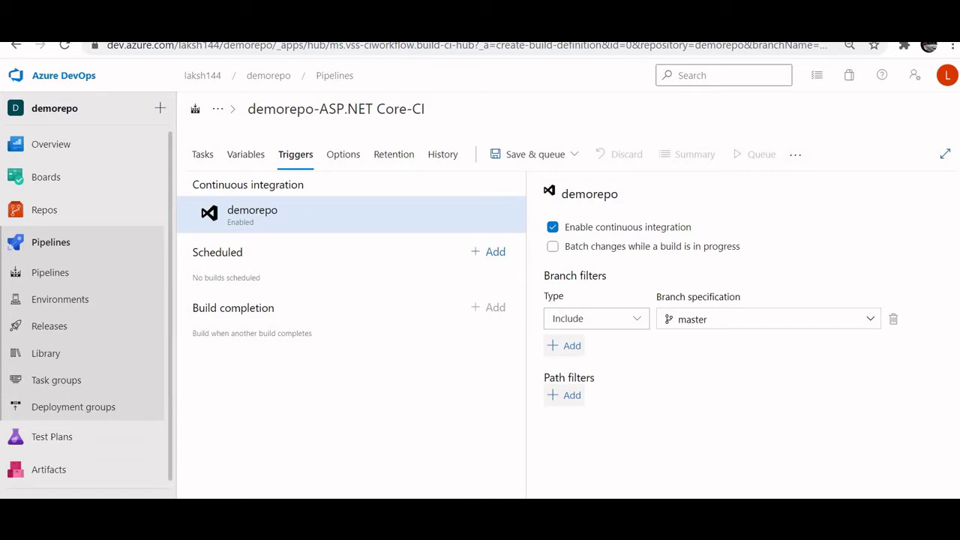
{"action": "left_click", "coordinate": [870, 319]}
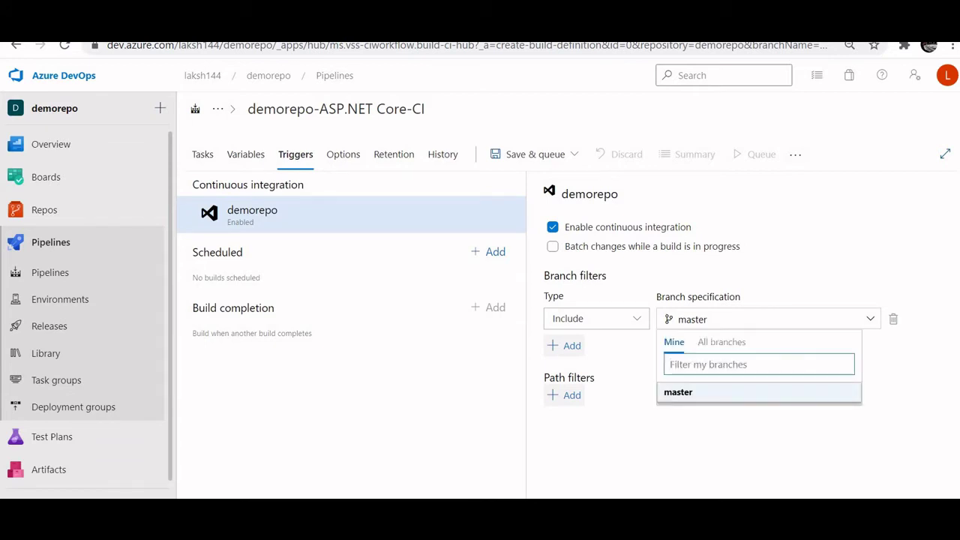
{"action": "left_click", "coordinate": [870, 318]}
{"action": "left_click", "coordinate": [870, 319]}
{"action": "type", "text": "TAG"}
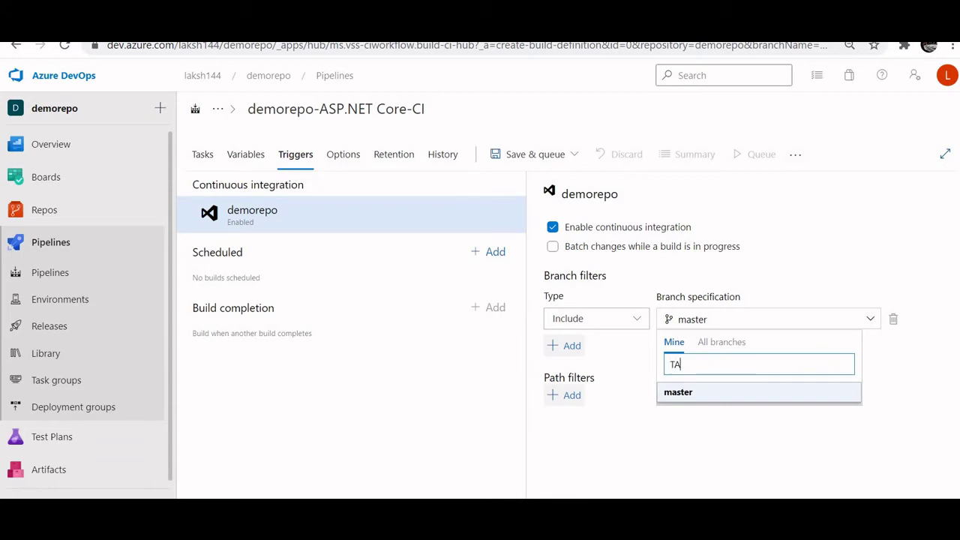
{"action": "key", "text": "BackSpace"}
{"action": "key", "text": "BackSpace"}
{"action": "key", "text": "BackSpace"}
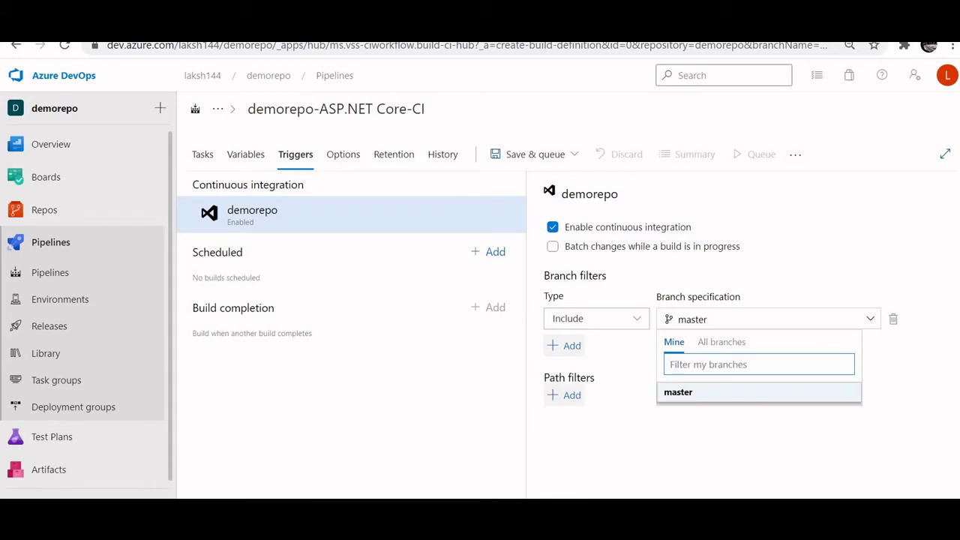
{"action": "key", "text": "Escape"}
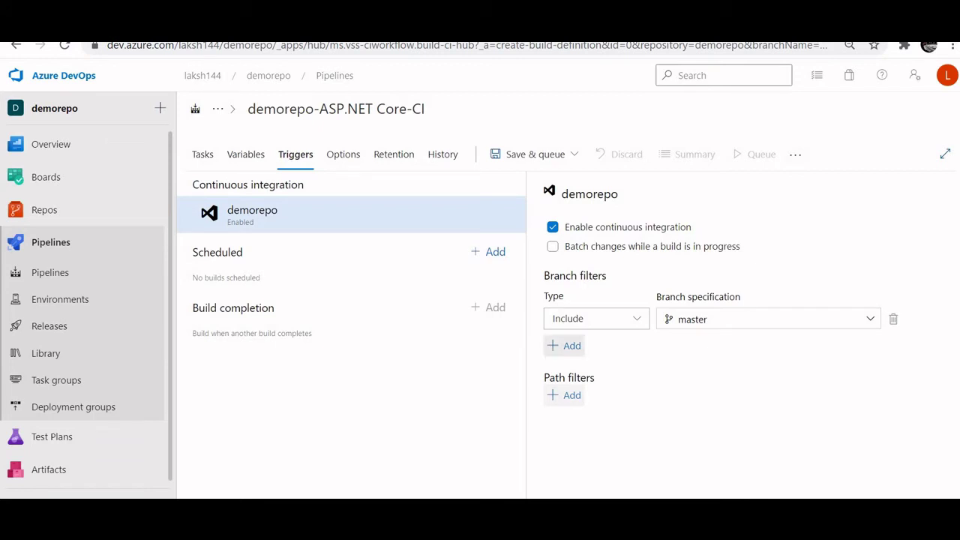
{"action": "left_click", "coordinate": [563, 345]}
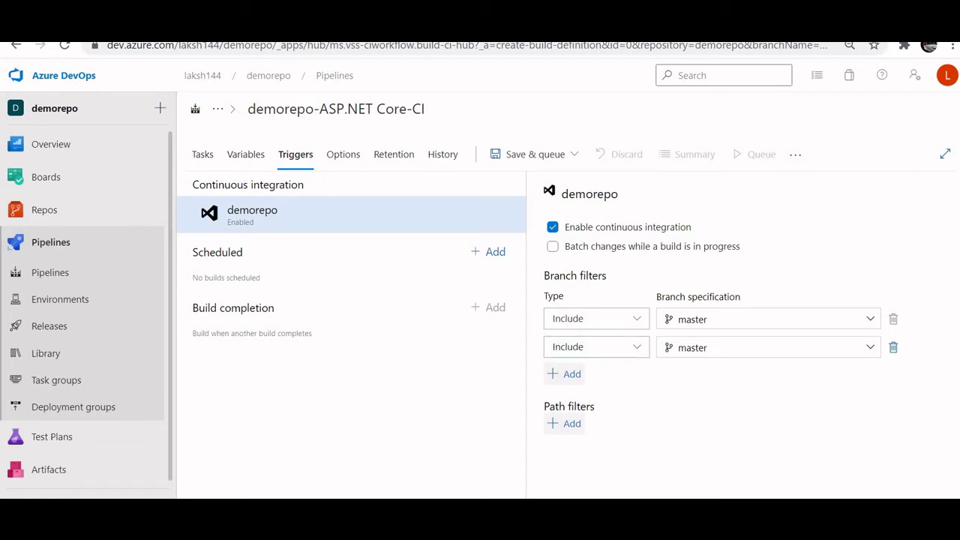
{"action": "left_click", "coordinate": [892, 347]}
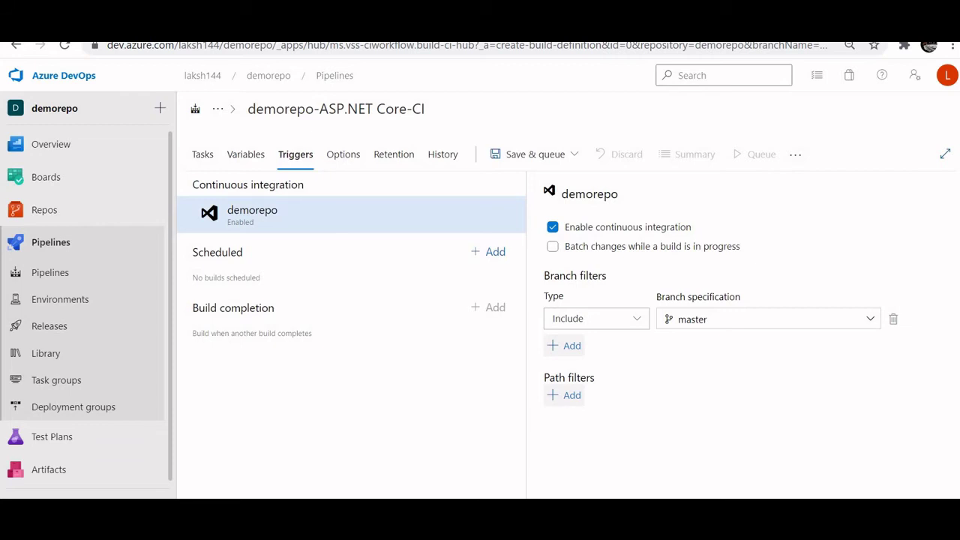
Try out a scheduled build trigger and delete it, and disable continuous integration for demorepo.
{"action": "left_click", "coordinate": [487, 251]}
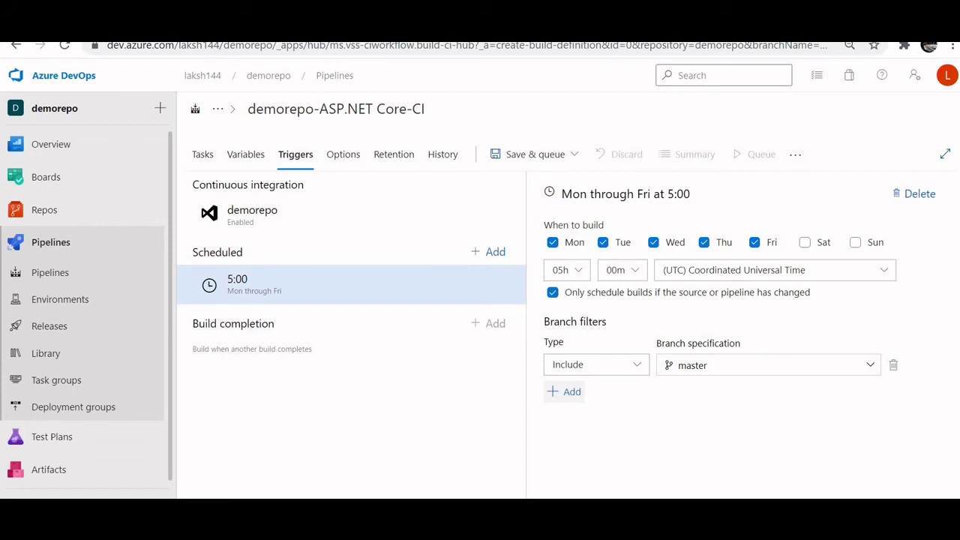
{"action": "left_click", "coordinate": [914, 193]}
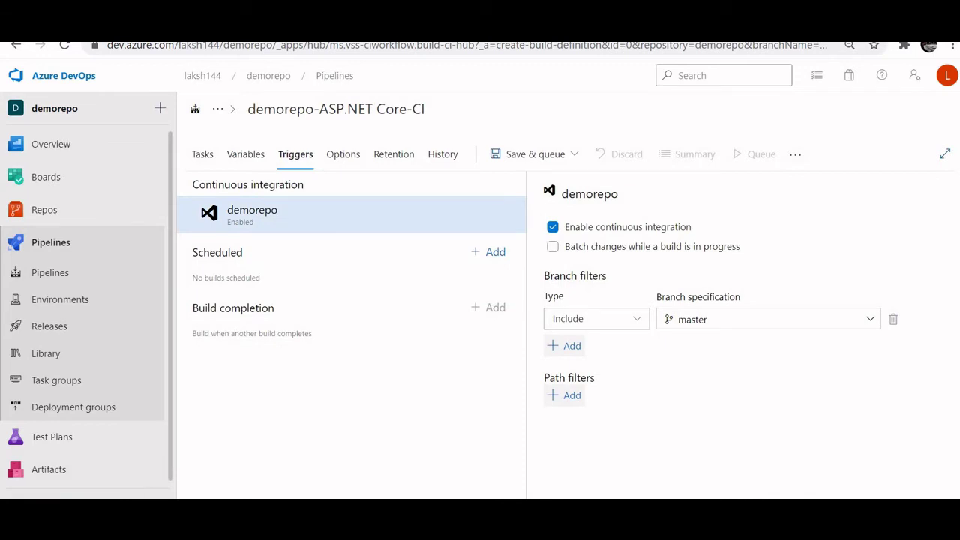
{"action": "left_click", "coordinate": [553, 227]}
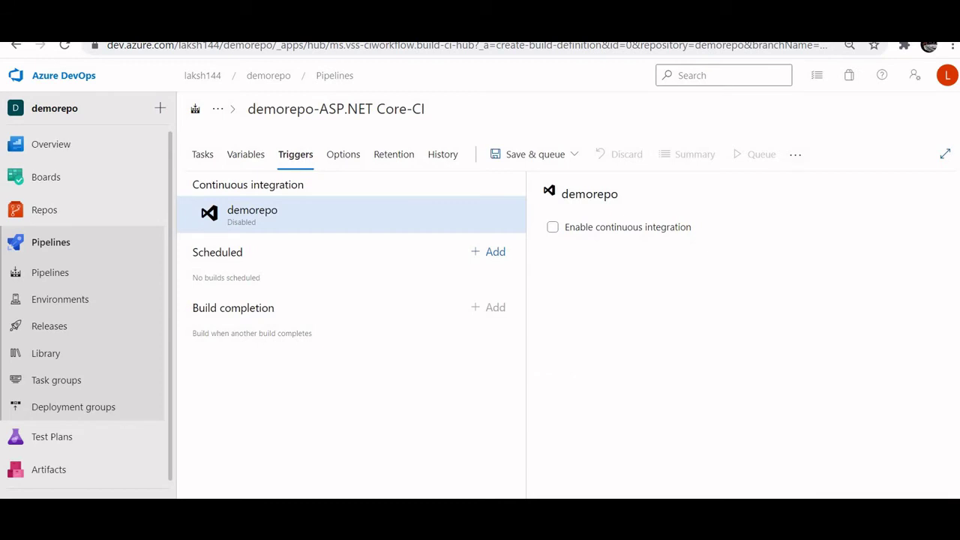
Examine the pipeline's build properties and build job options.
{"action": "left_click", "coordinate": [343, 153]}
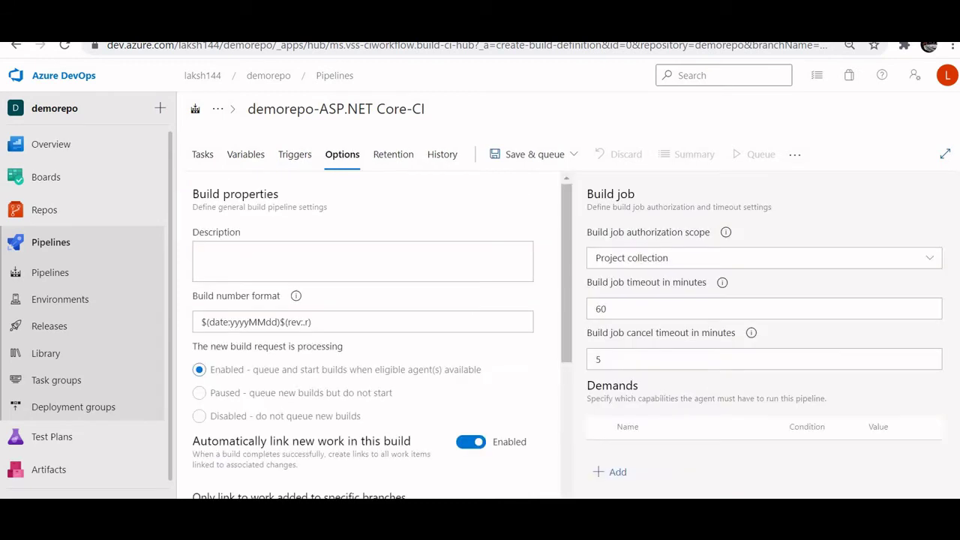
{"action": "left_click", "coordinate": [362, 261]}
Add a pipeline variable named Build.SourceBranch with the value master.
{"action": "left_click", "coordinate": [246, 155]}
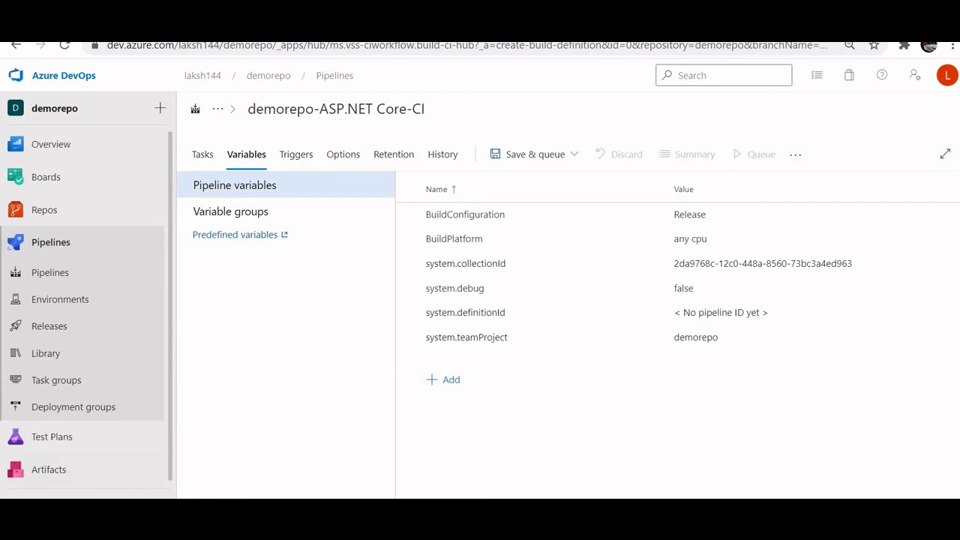
{"action": "left_click", "coordinate": [444, 379]}
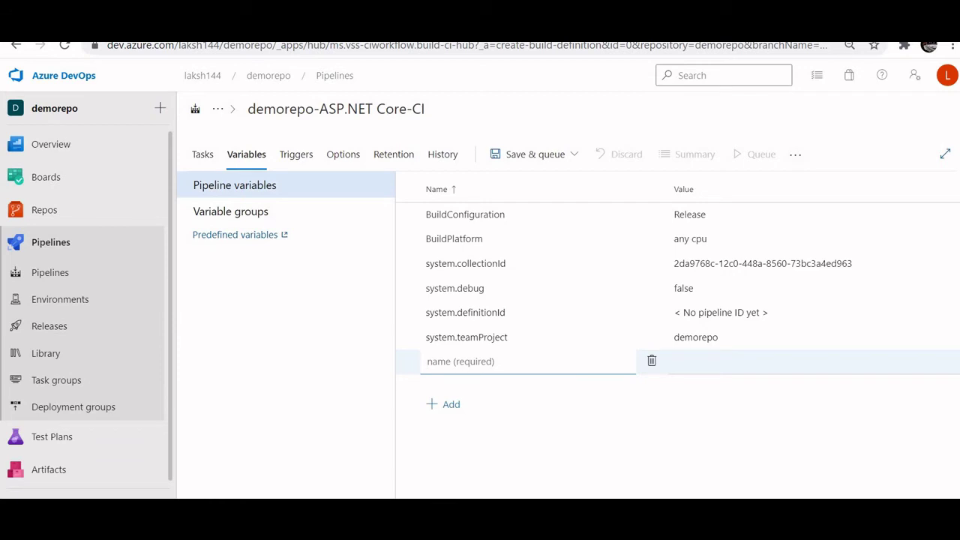
{"action": "type", "text": "Build.SourceBranch"}
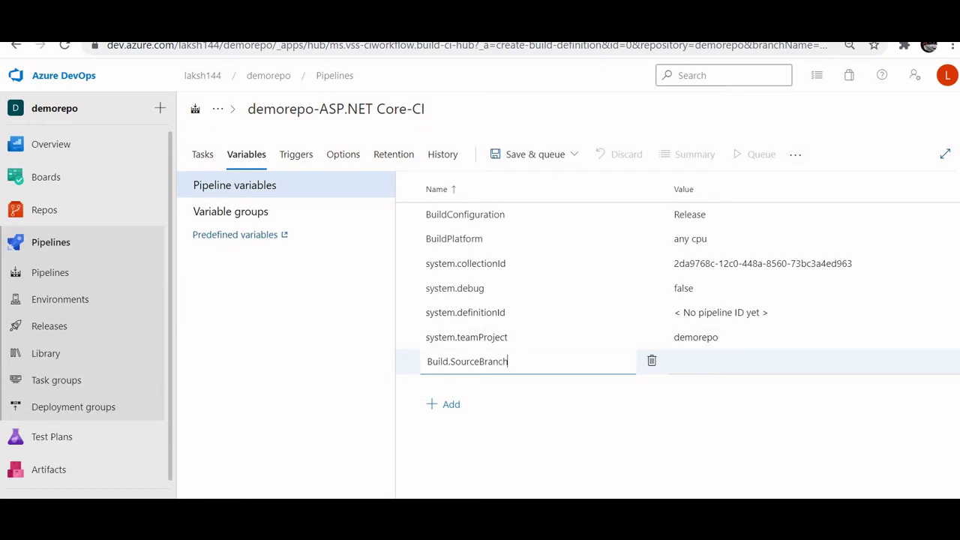
{"action": "left_click", "coordinate": [697, 362]}
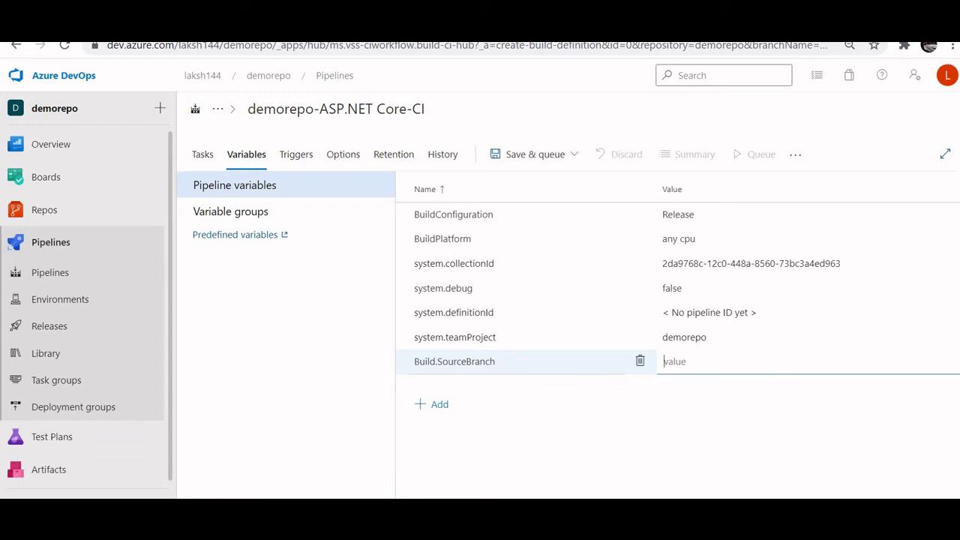
{"action": "type", "text": "master"}
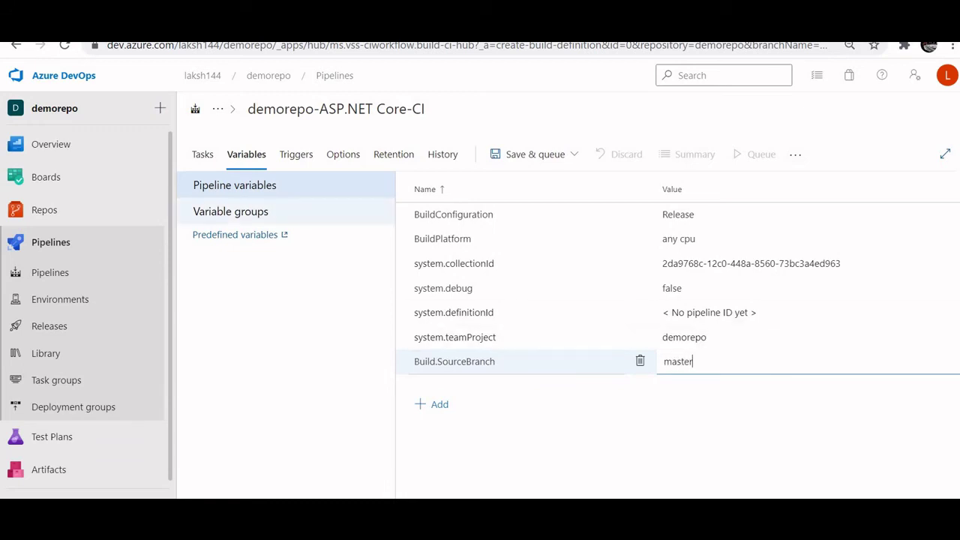
Copy the Build.SourceBranch variable name and prefix the build number format with it, giving $(Build.SourceBranch)-$(date:yyyyMMdd)$(rev:.r).
{"action": "left_click_drag", "start_coordinate": [495, 362], "coordinate": [414, 362]}
{"action": "key", "text": "ctrl+c"}
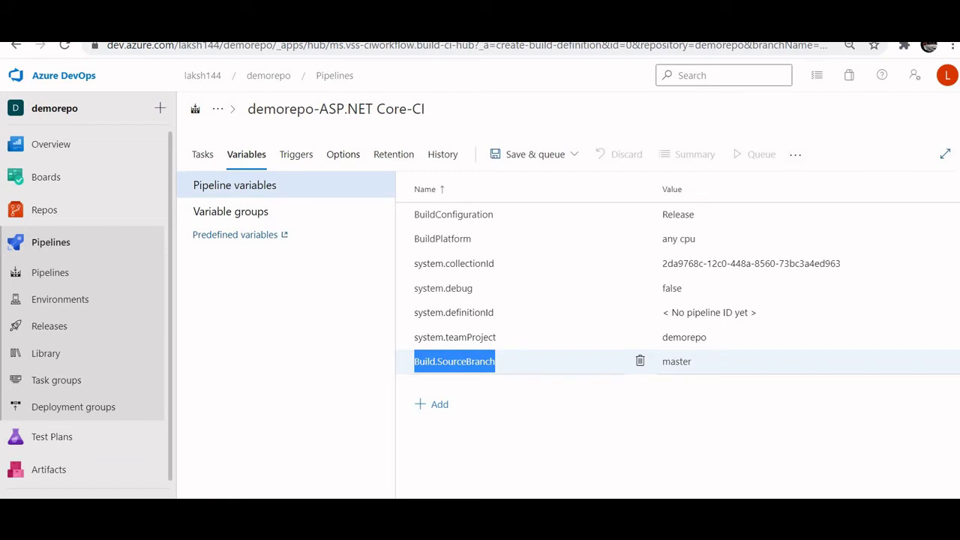
{"action": "left_click", "coordinate": [343, 154]}
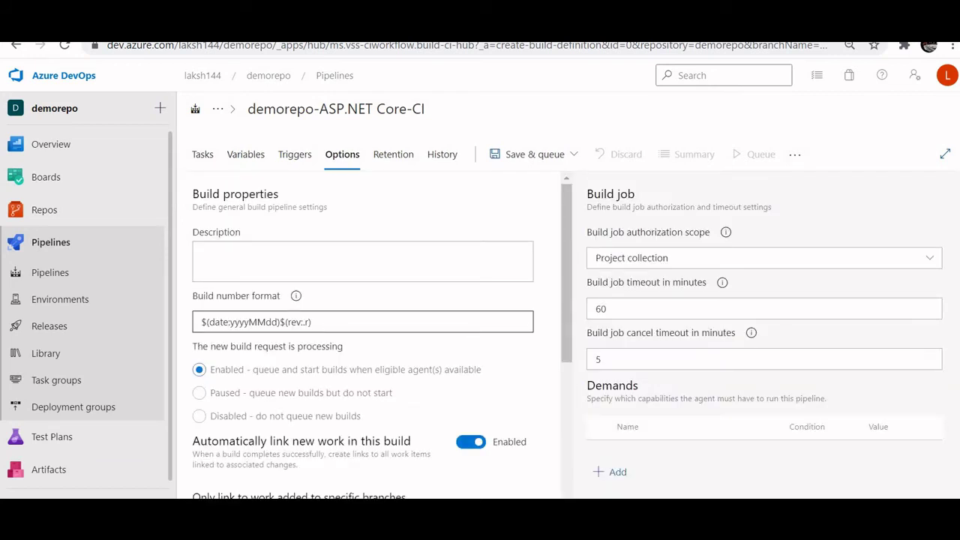
{"action": "left_click", "coordinate": [201, 321]}
{"action": "key", "text": "ctrl+v"}
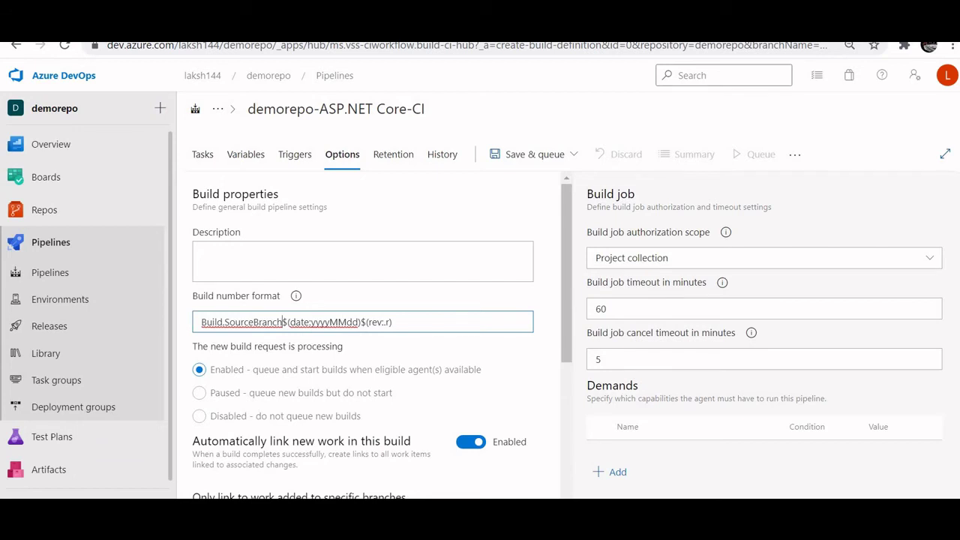
{"action": "type", "text": ")"}
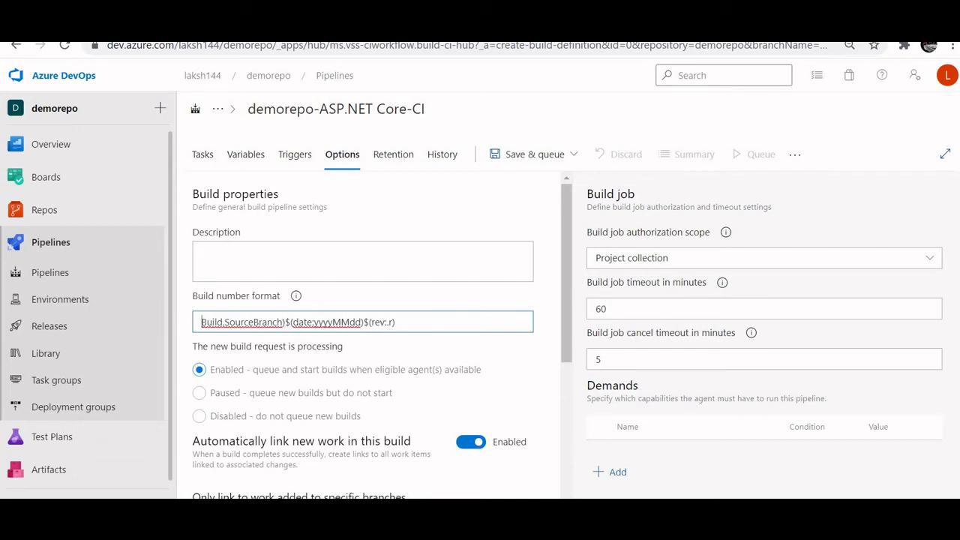
{"action": "type", "text": "("}
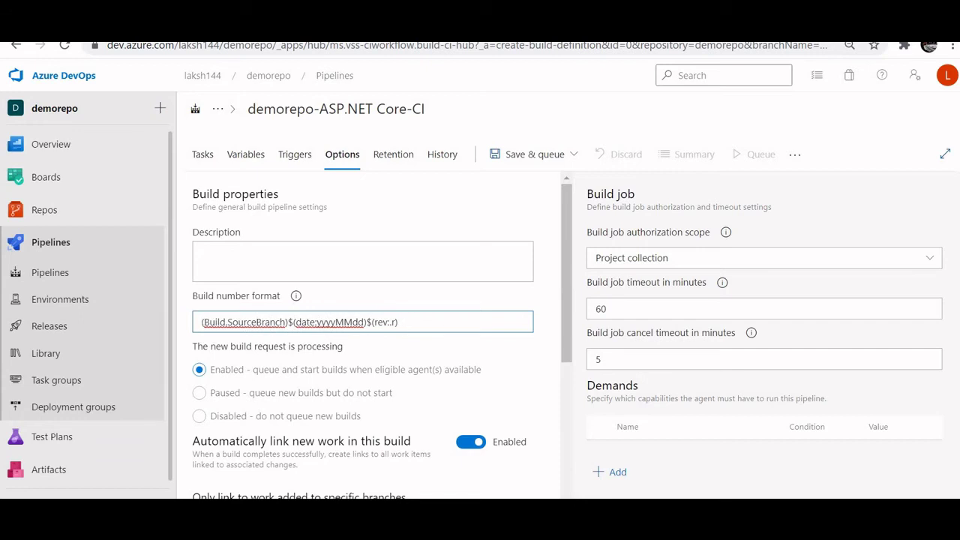
{"action": "type", "text": "$"}
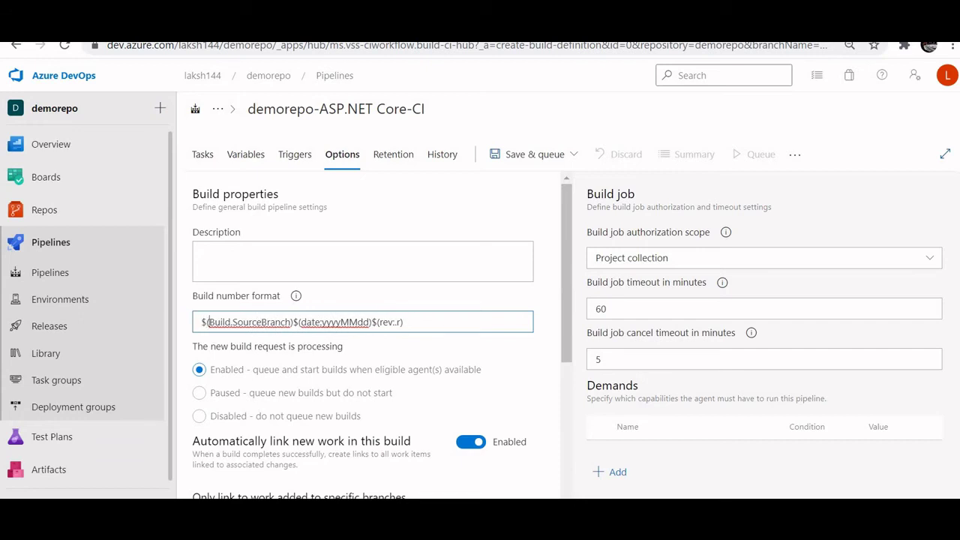
{"action": "key", "text": "Right"}
{"action": "key", "text": "Right"}
{"action": "key", "text": "Right"}
{"action": "key", "text": "Right"}
{"action": "key", "text": "Right"}
{"action": "key", "text": "Right"}
{"action": "key", "text": "Right"}
{"action": "key", "text": "Right"}
{"action": "key", "text": "Right"}
{"action": "key", "text": "Right"}
{"action": "key", "text": "Right"}
{"action": "key", "text": "Right"}
{"action": "key", "text": "Right"}
{"action": "key", "text": "Right"}
{"action": "key", "text": "Right"}
{"action": "key", "text": "Right"}
{"action": "key", "text": "Right"}
{"action": "key", "text": "Right"}
{"action": "key", "text": "Right"}
{"action": "key", "text": "Right"}
{"action": "type", "text": "-"}
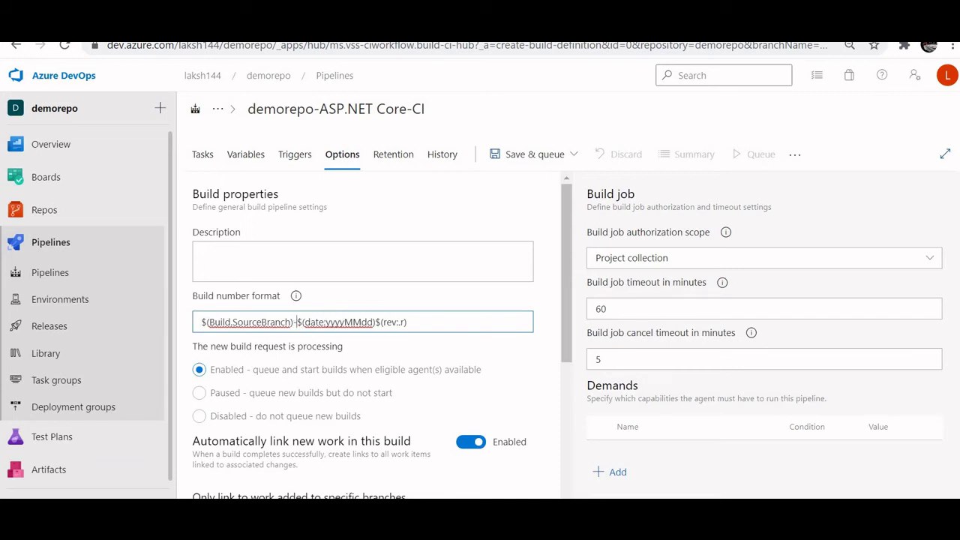
Review the pipeline's variables and build options, and look at its retention settings and change history.
{"action": "left_click", "coordinate": [246, 154]}
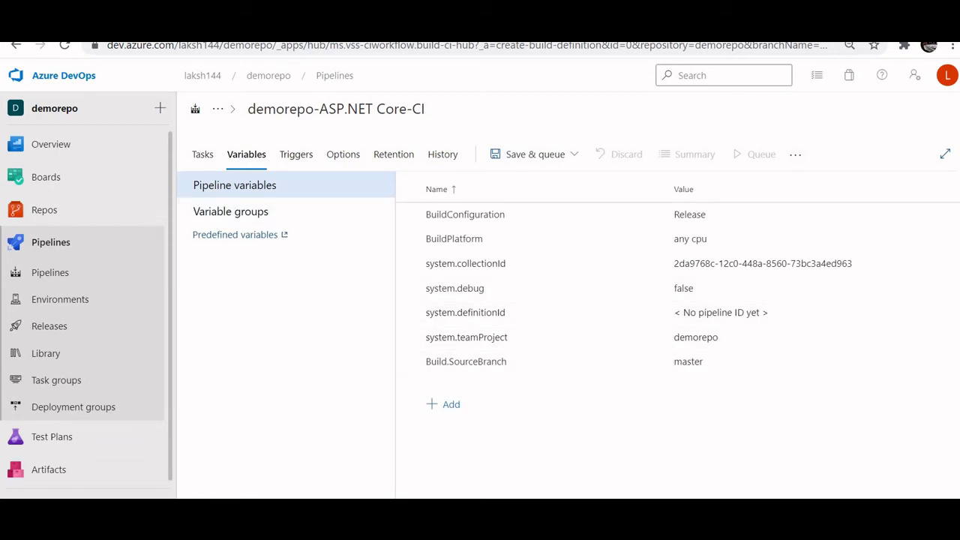
{"action": "left_click", "coordinate": [342, 154]}
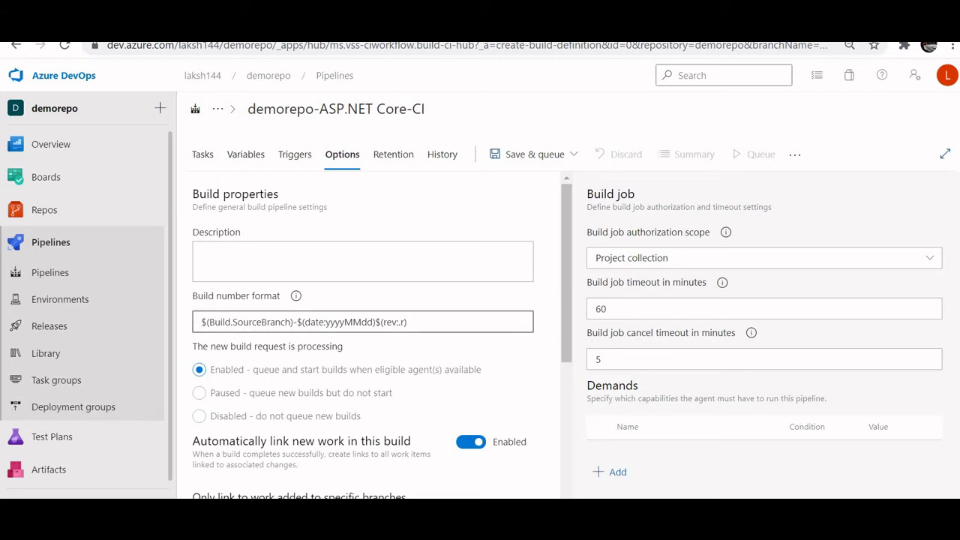
{"action": "scroll", "coordinate": [367, 337], "scroll_direction": "down", "scroll_amount": 1}
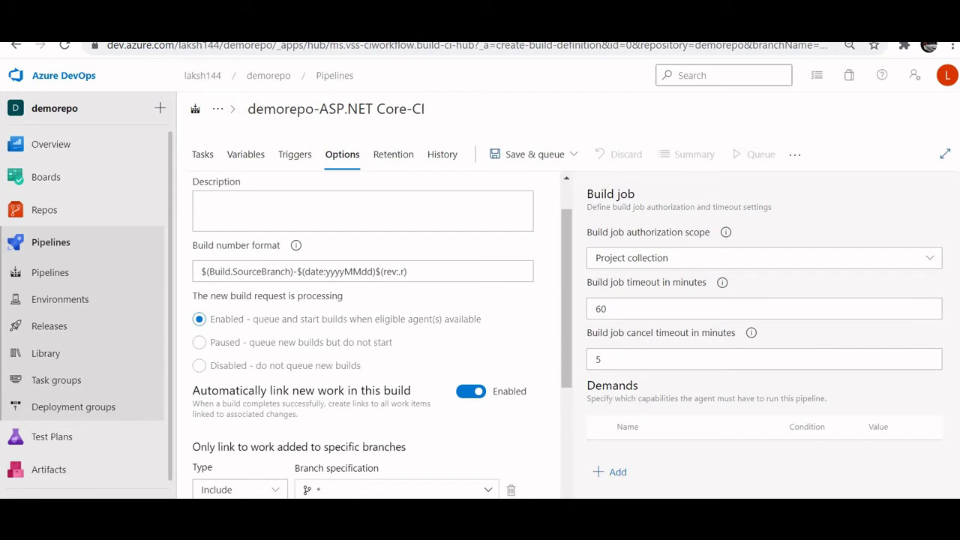
{"action": "left_click", "coordinate": [393, 154]}
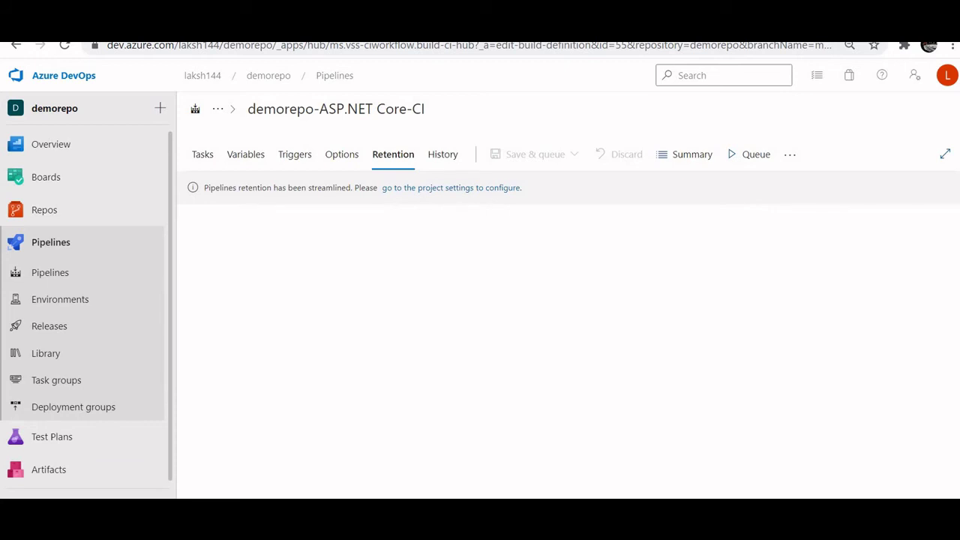
{"action": "left_click", "coordinate": [443, 154]}
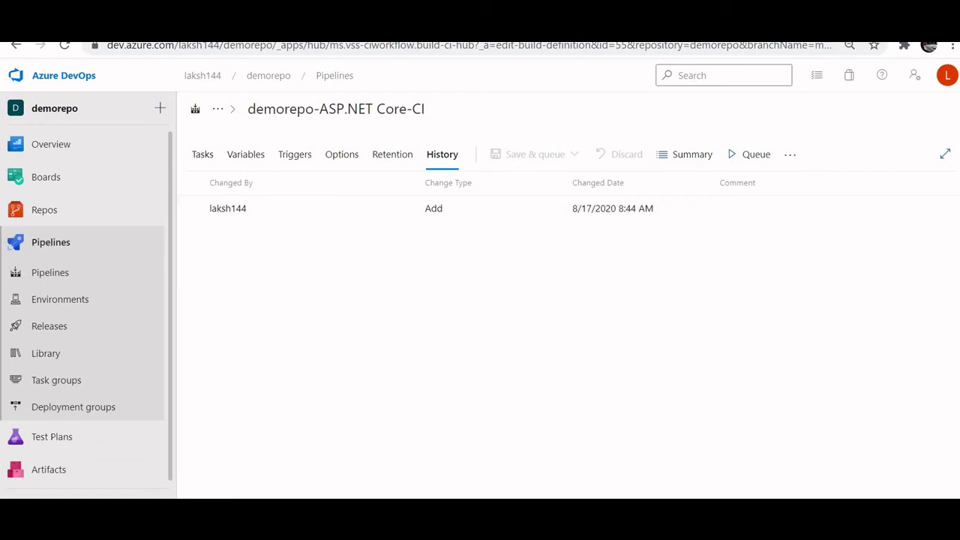
Look through the settings of the Publish Artifact task, the pipeline, its source and Agent job 1.
{"action": "left_click", "coordinate": [202, 154]}
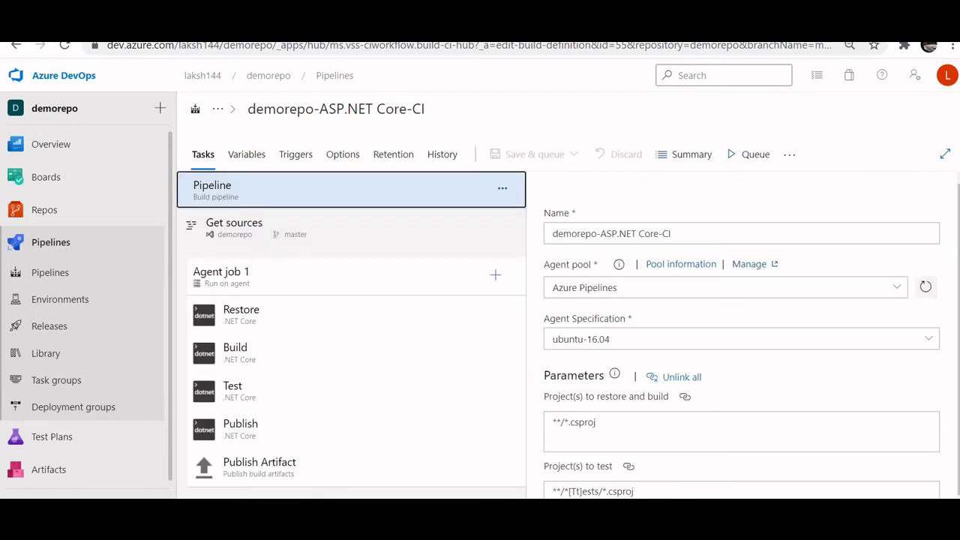
{"action": "left_click", "coordinate": [259, 466]}
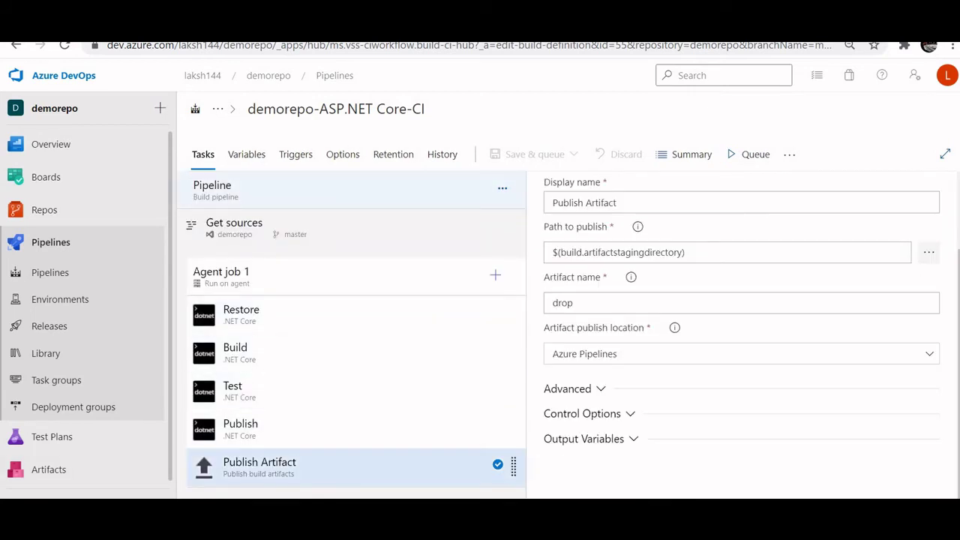
{"action": "left_click", "coordinate": [255, 190]}
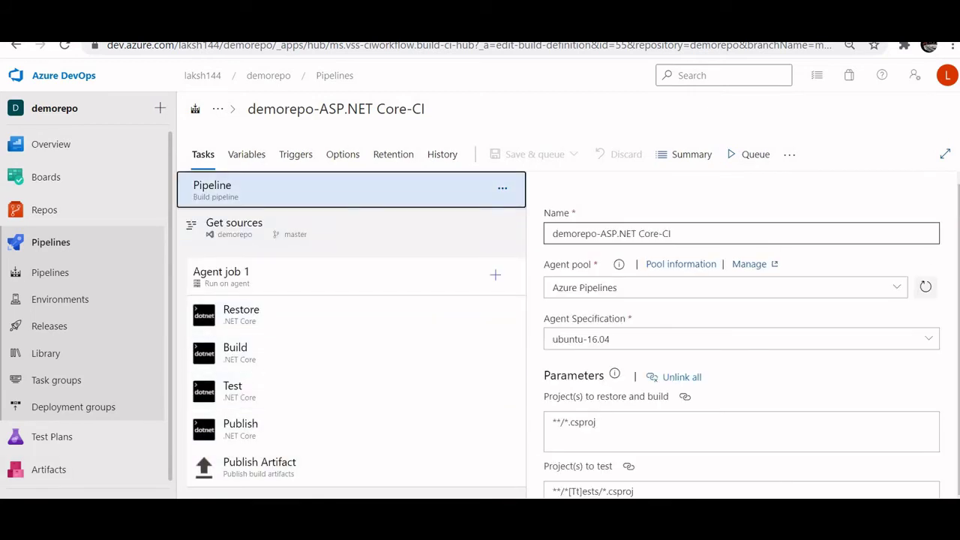
{"action": "left_click", "coordinate": [234, 227]}
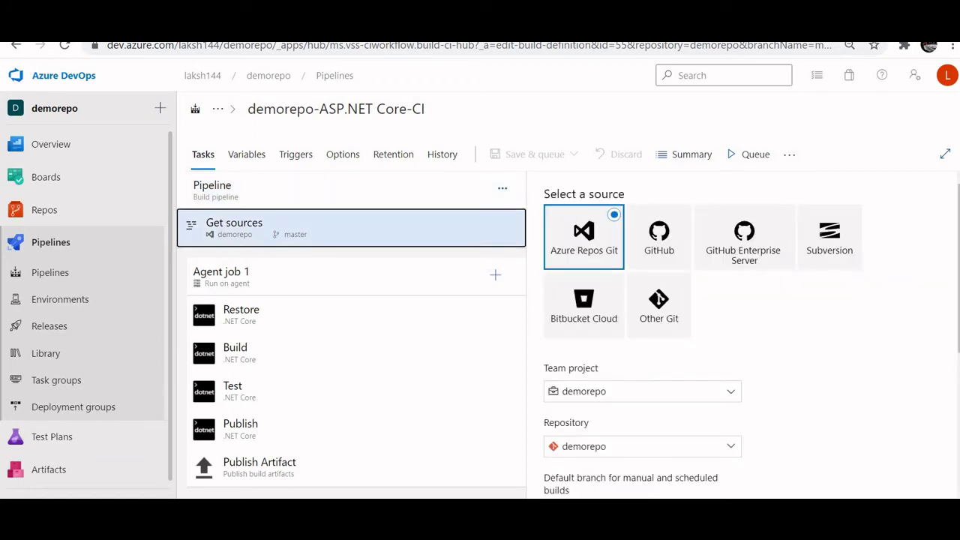
{"action": "left_click", "coordinate": [240, 276]}
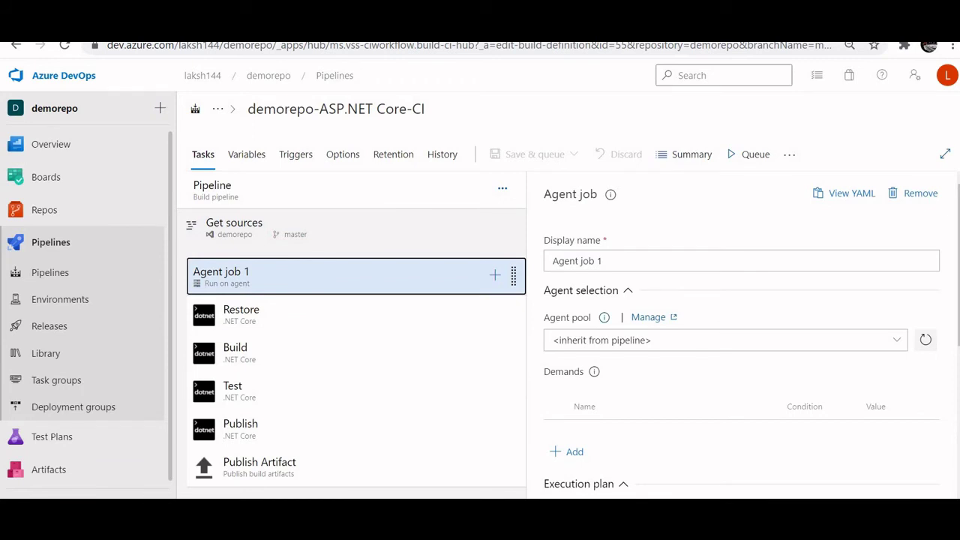
Change the Restore task's display name to "Restore- all dependencies".
{"action": "left_click", "coordinate": [241, 314]}
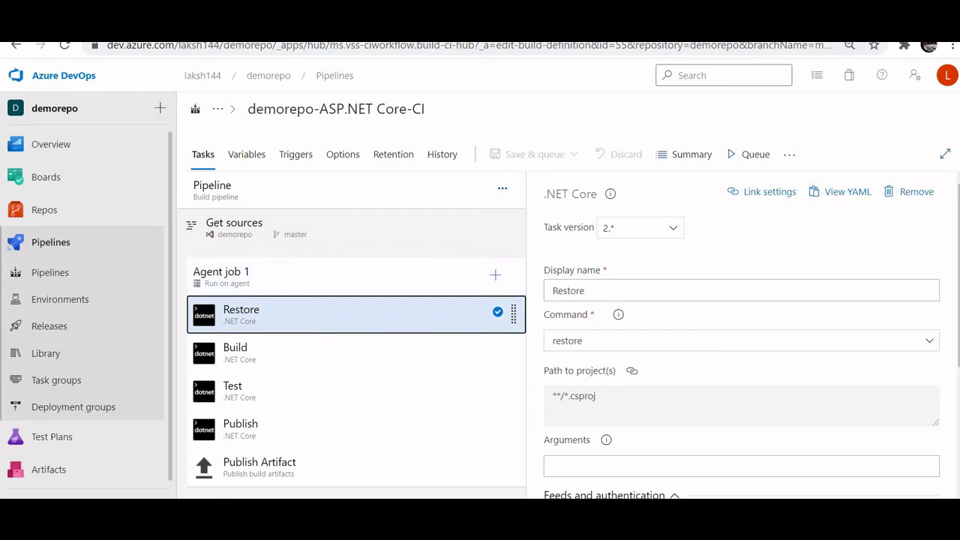
{"action": "scroll", "coordinate": [740, 291], "scroll_direction": "down", "scroll_amount": 1}
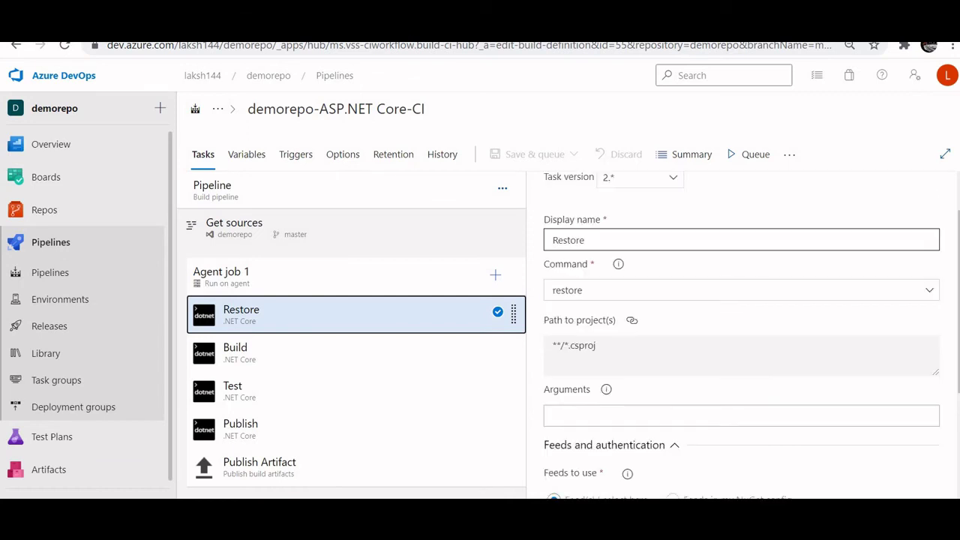
{"action": "left_click", "coordinate": [741, 240]}
{"action": "type", "text": "-"}
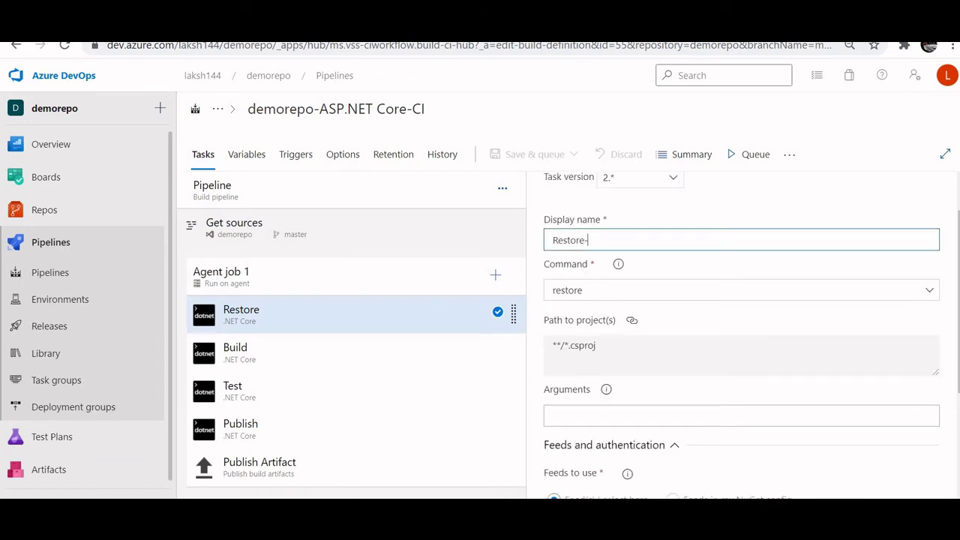
{"action": "type", "text": " a"}
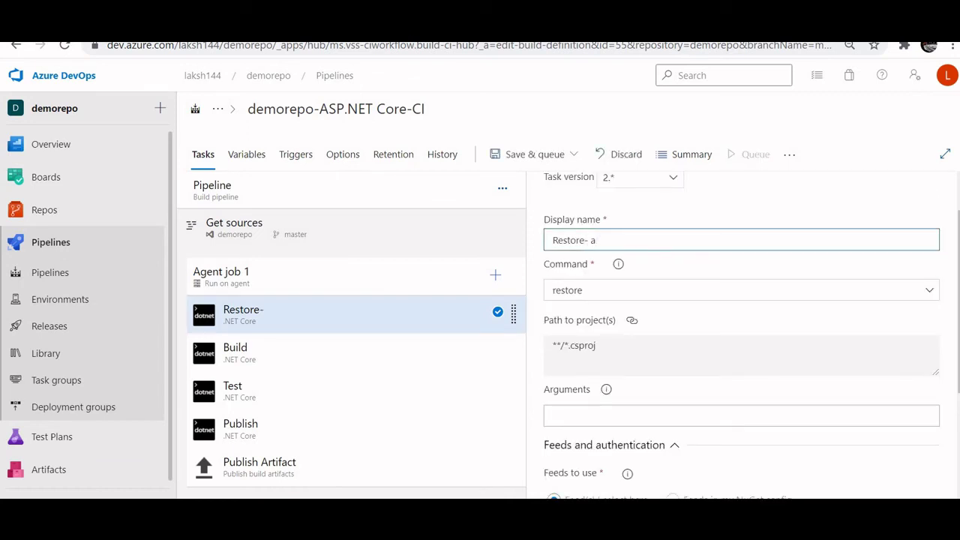
{"action": "type", "text": "ll dependencies"}
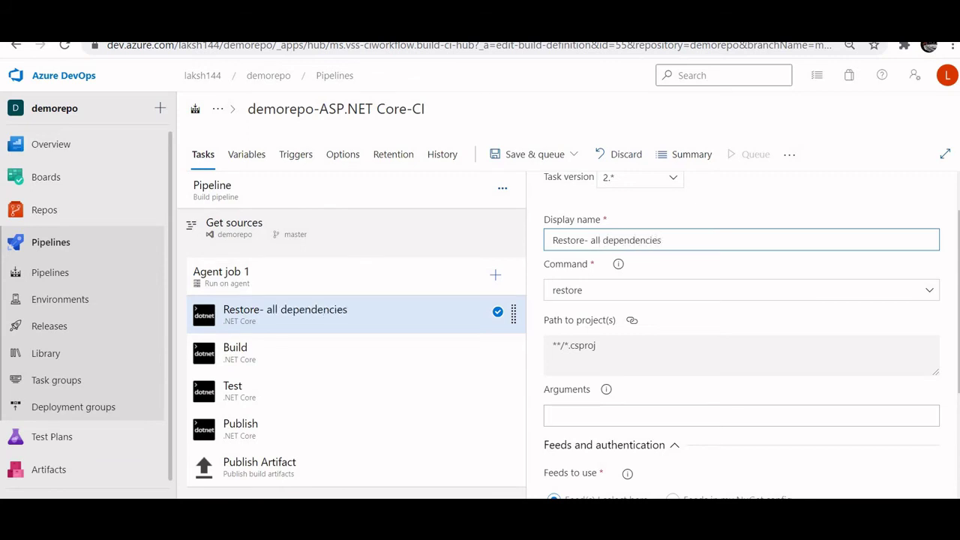
Examine the restore task's command choices, project path link, feed and advanced settings, and open the Build task's settings.
{"action": "left_click", "coordinate": [741, 290]}
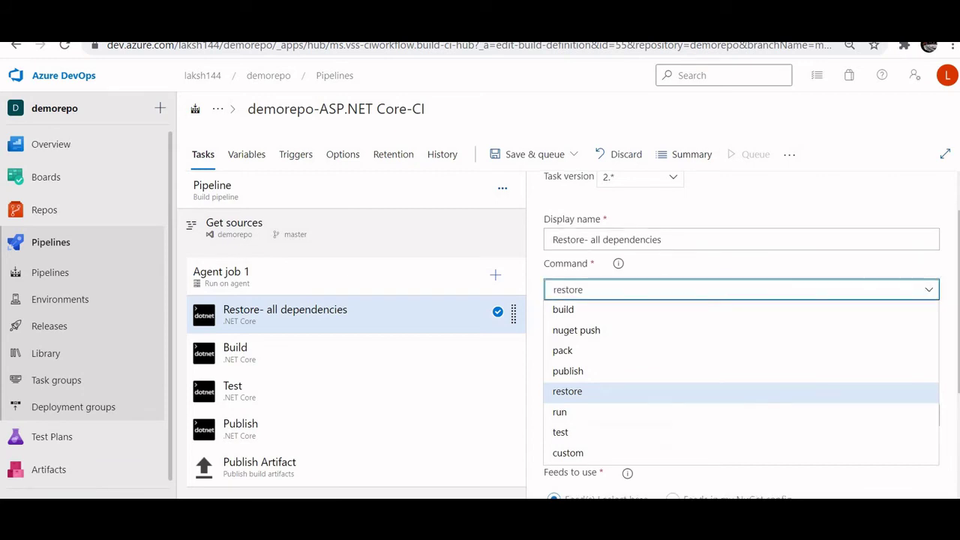
{"action": "key", "text": "Escape"}
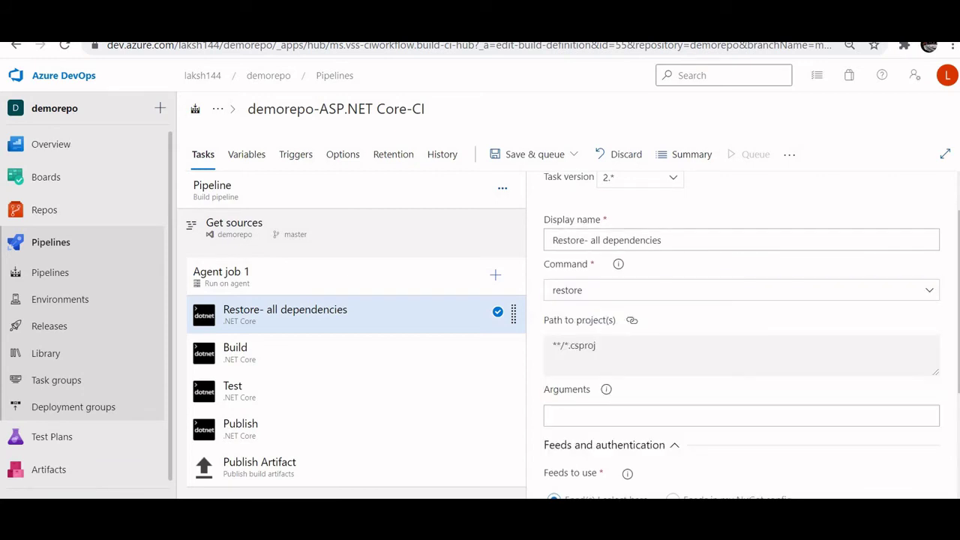
{"action": "scroll", "coordinate": [741, 337], "scroll_direction": "down", "scroll_amount": 1}
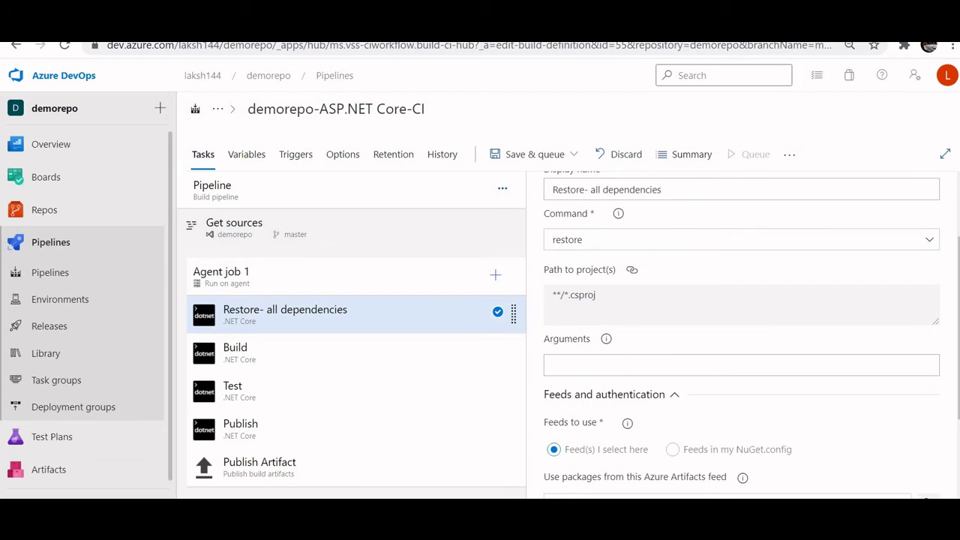
{"action": "left_click", "coordinate": [631, 270]}
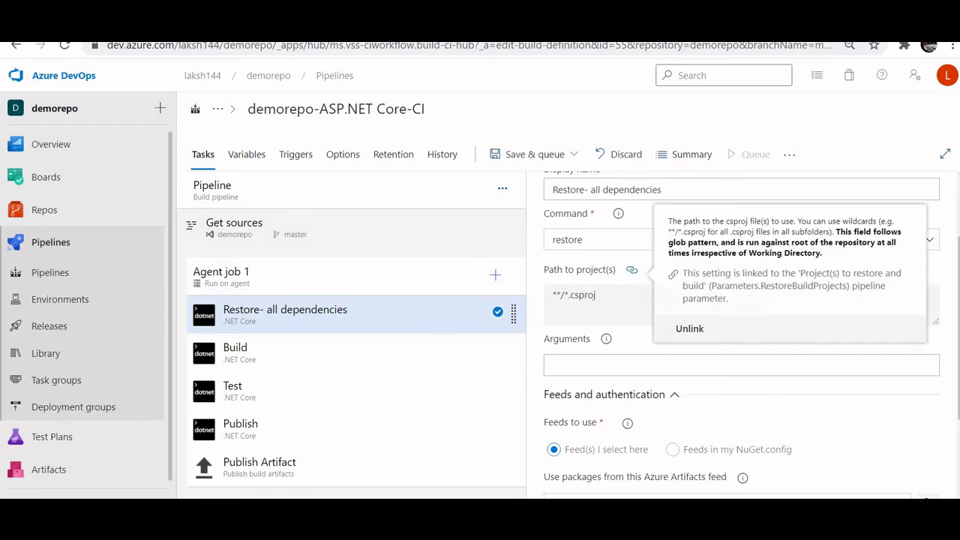
{"action": "left_click", "coordinate": [674, 394]}
{"action": "scroll", "coordinate": [674, 366], "scroll_direction": "down", "scroll_amount": 1}
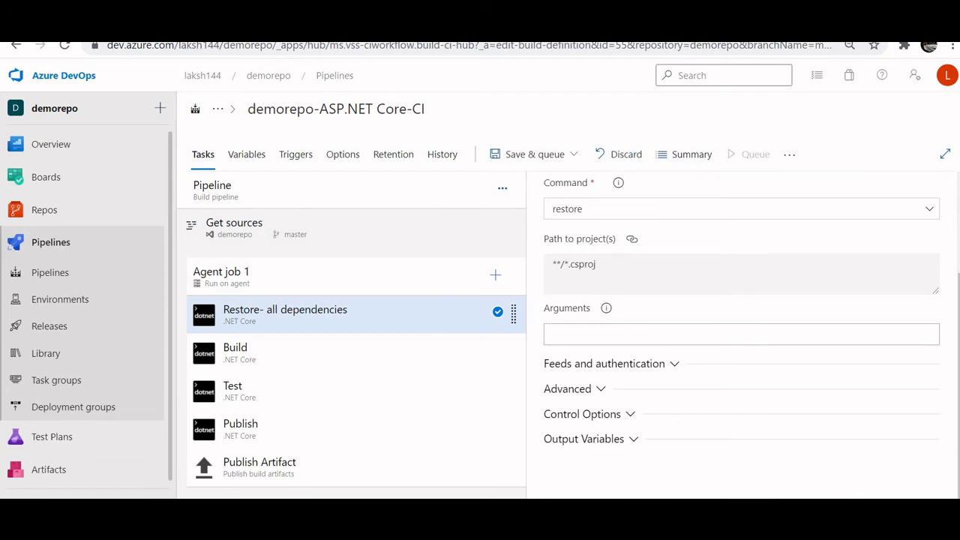
{"action": "left_click", "coordinate": [674, 363]}
{"action": "scroll", "coordinate": [741, 334], "scroll_direction": "down", "scroll_amount": 2}
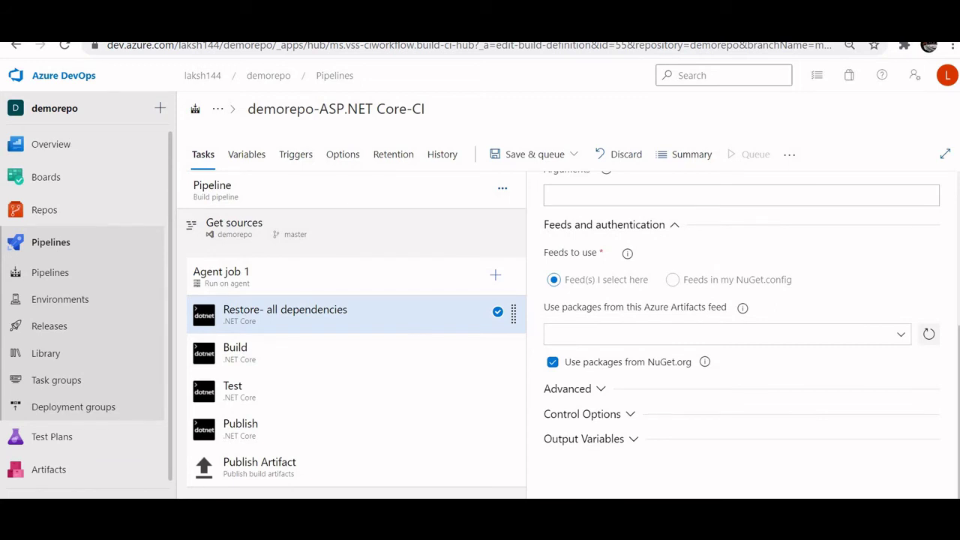
{"action": "left_click", "coordinate": [601, 388]}
{"action": "scroll", "coordinate": [600, 389], "scroll_direction": "down", "scroll_amount": 2}
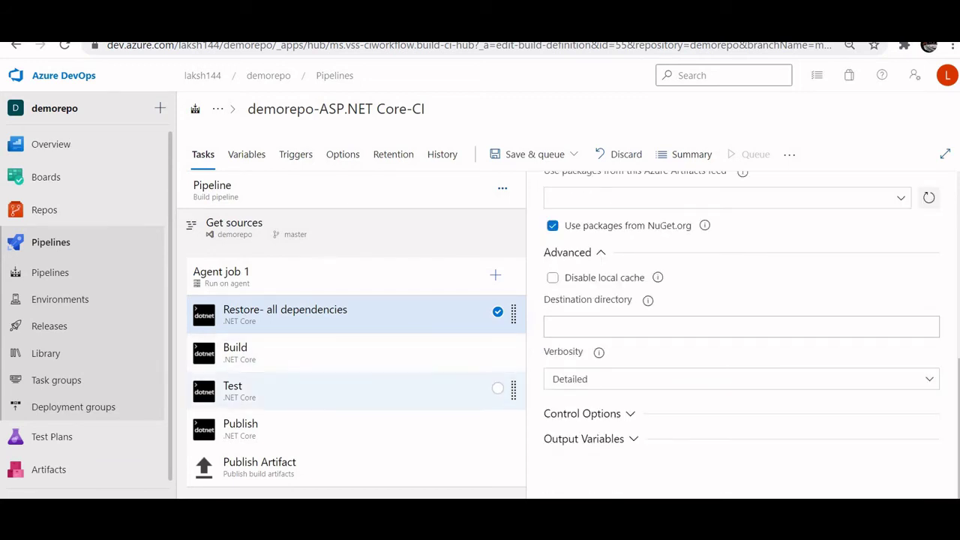
{"action": "left_click", "coordinate": [300, 352]}
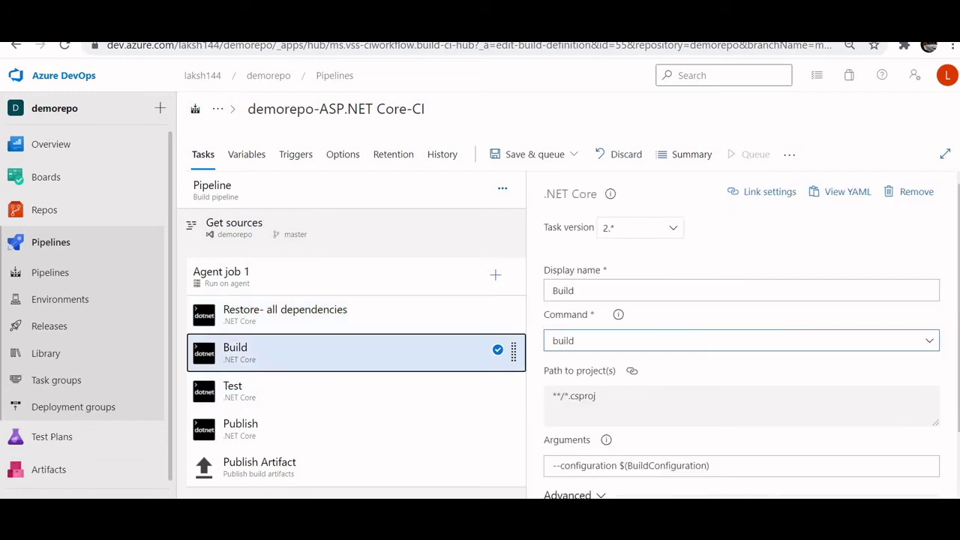
Change the Build task's display name to "Build- application".
{"action": "left_click", "coordinate": [599, 290]}
{"action": "type", "text": "- "}
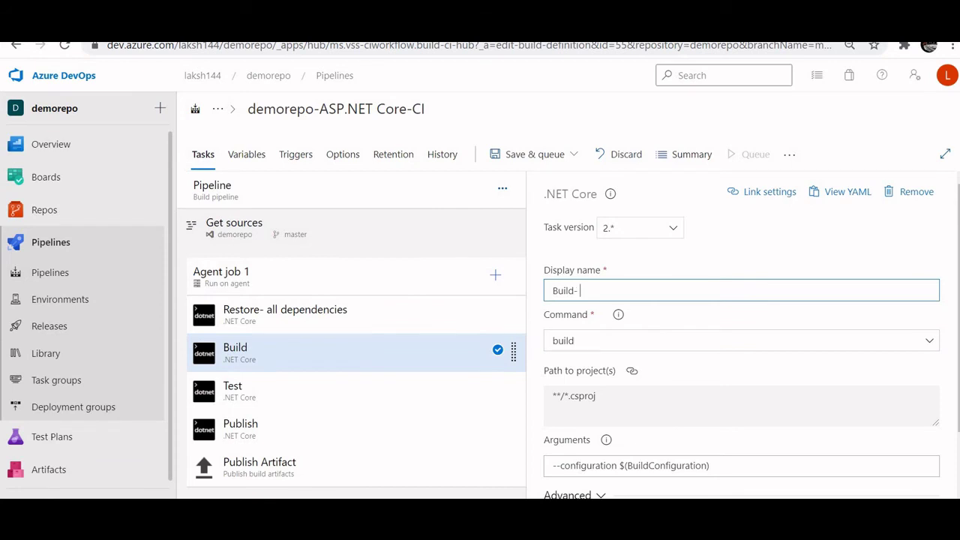
{"action": "type", "text": "application"}
Examine the Build task's command choices, arguments, working directory and control options.
{"action": "scroll", "coordinate": [741, 240], "scroll_direction": "down", "scroll_amount": 2}
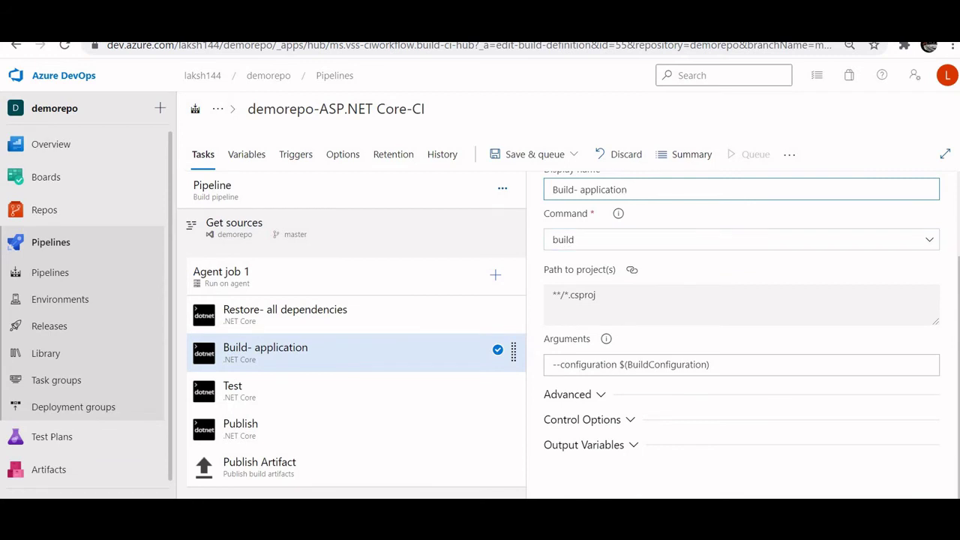
{"action": "left_click", "coordinate": [929, 239]}
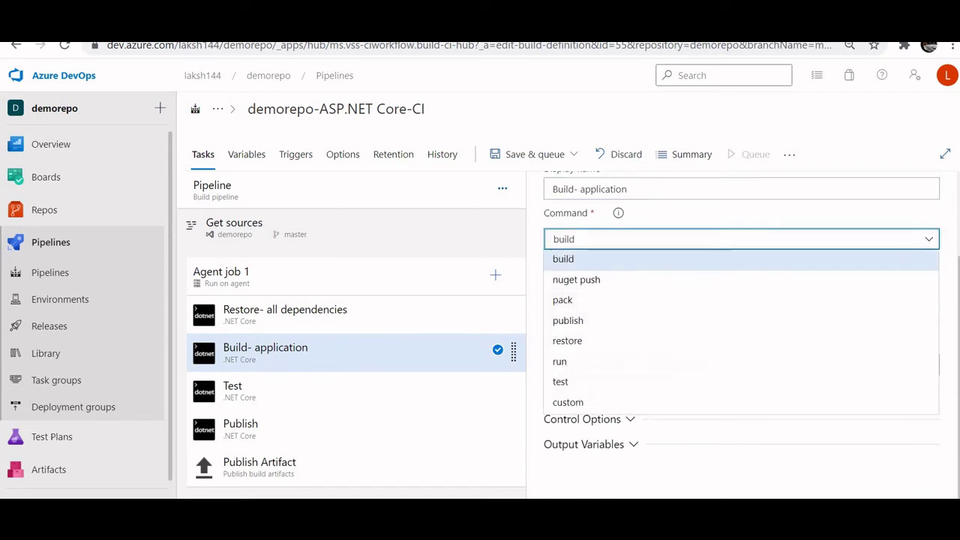
{"action": "key", "text": "Escape"}
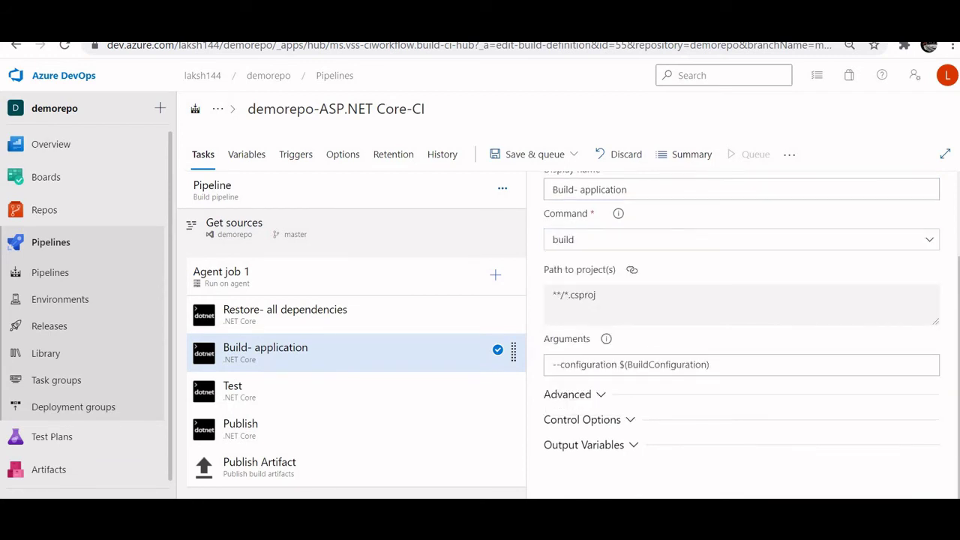
{"action": "scroll", "coordinate": [741, 323], "scroll_direction": "down", "scroll_amount": 1}
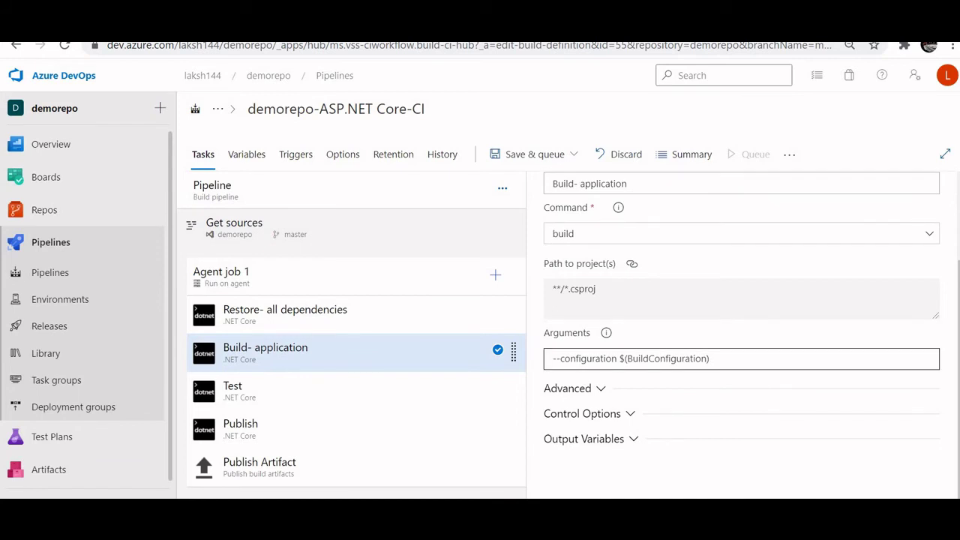
{"action": "left_click", "coordinate": [600, 388]}
{"action": "scroll", "coordinate": [728, 434], "scroll_direction": "down", "scroll_amount": 1}
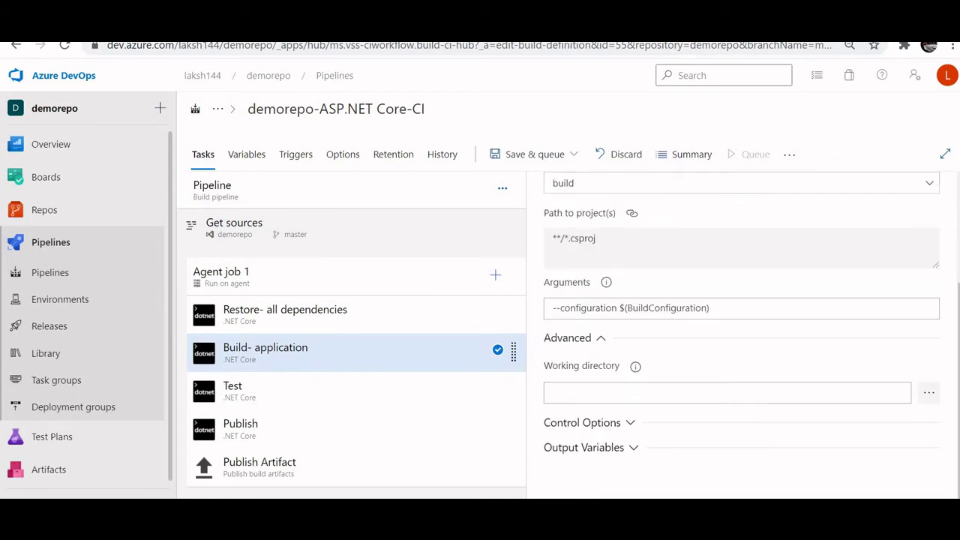
{"action": "left_click", "coordinate": [599, 414]}
{"action": "scroll", "coordinate": [727, 420], "scroll_direction": "down", "scroll_amount": 1}
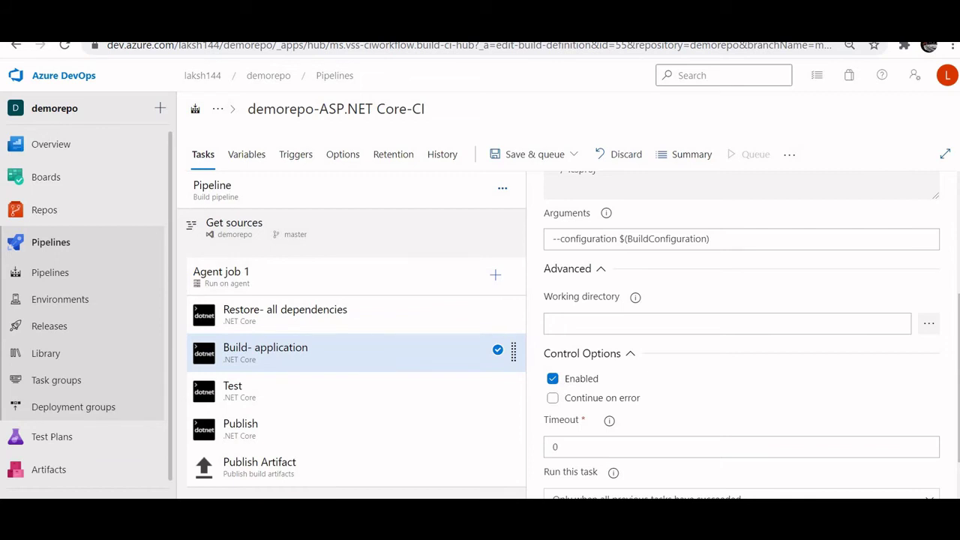
{"action": "scroll", "coordinate": [741, 334], "scroll_direction": "down", "scroll_amount": 2}
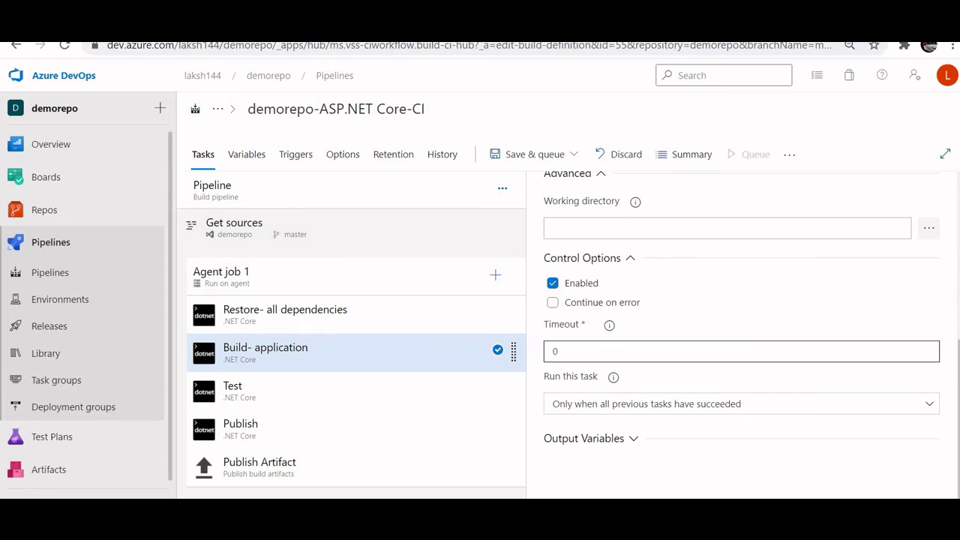
Review the settings of the Test task and the Publish task.
{"action": "left_click", "coordinate": [356, 391]}
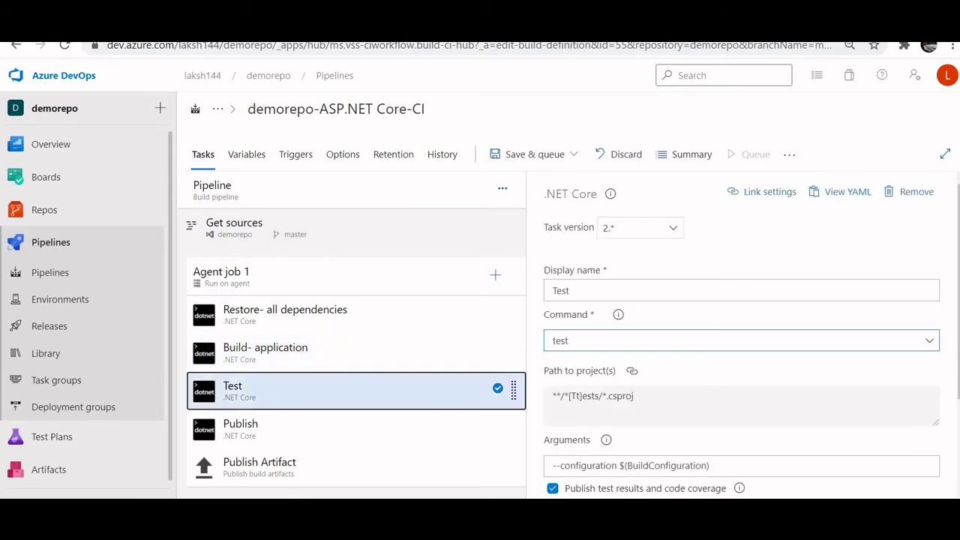
{"action": "scroll", "coordinate": [741, 340], "scroll_direction": "down", "scroll_amount": 2}
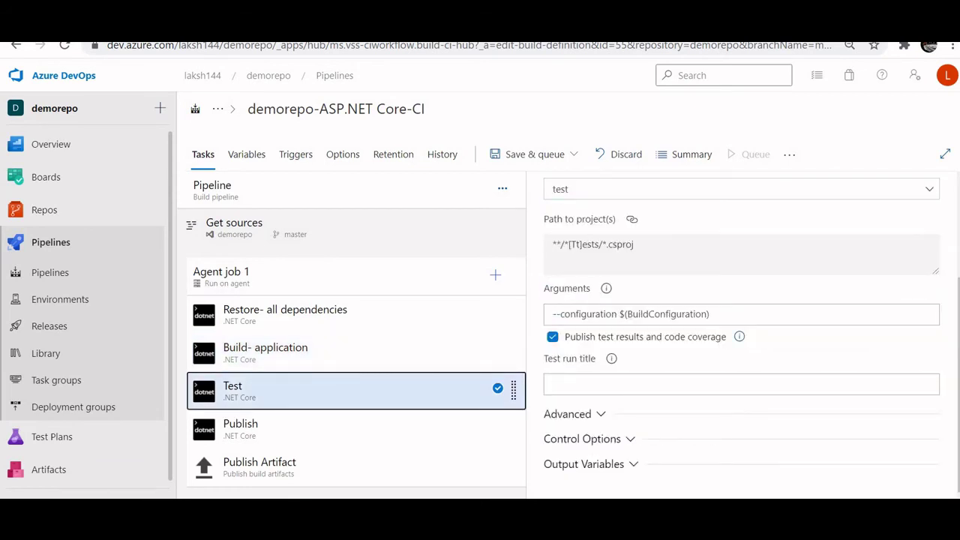
{"action": "scroll", "coordinate": [740, 340], "scroll_direction": "down", "scroll_amount": 1}
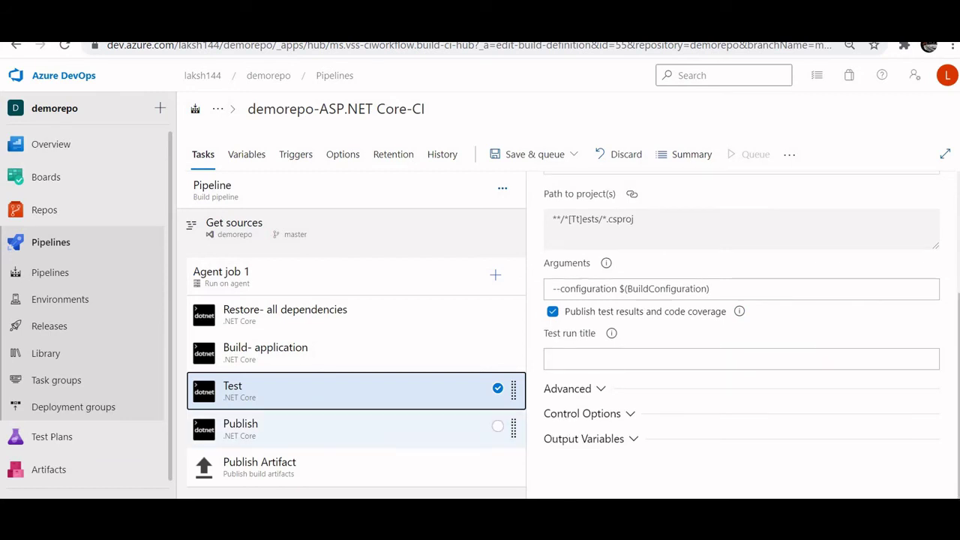
{"action": "left_click", "coordinate": [355, 429]}
{"action": "scroll", "coordinate": [742, 337], "scroll_direction": "down", "scroll_amount": 1}
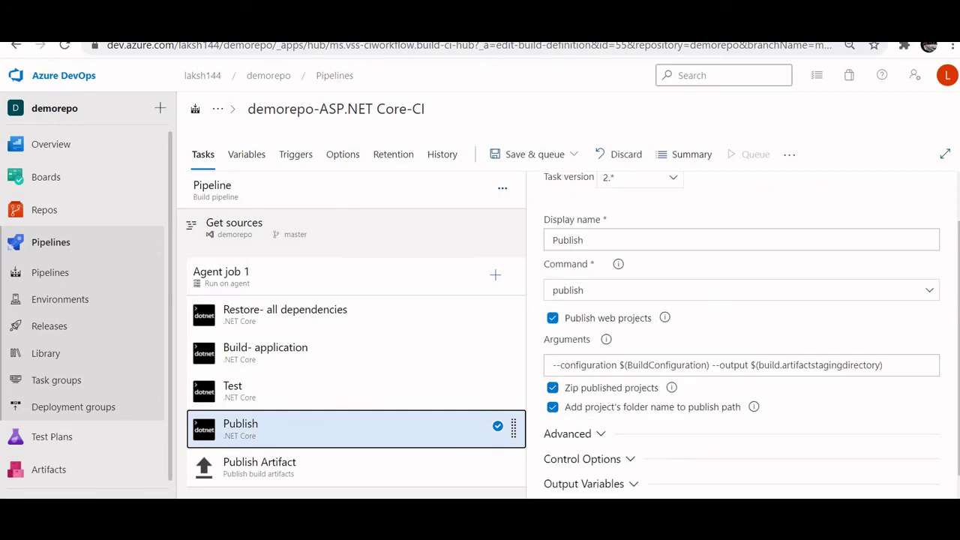
{"action": "scroll", "coordinate": [743, 337], "scroll_direction": "down", "scroll_amount": 1}
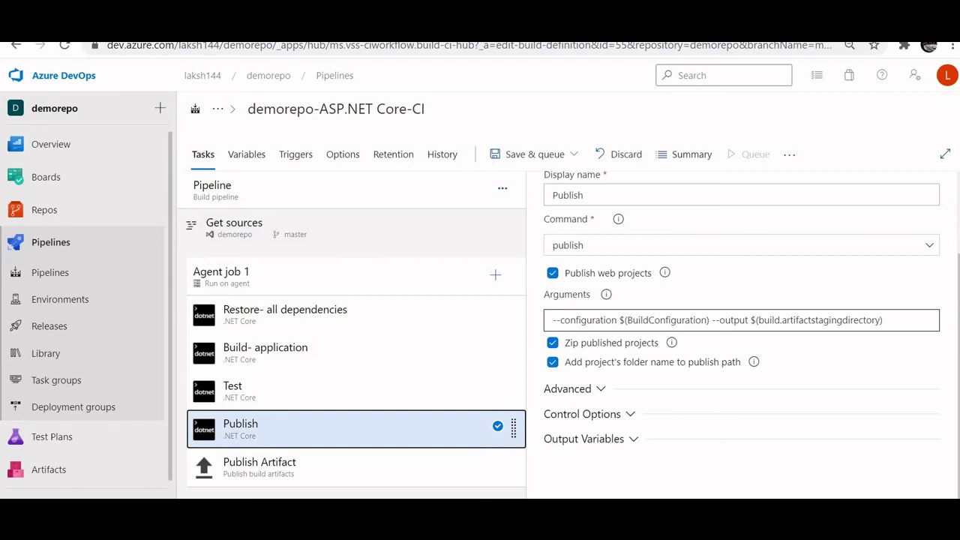
Inspect the Publish Artifact task's settings, including the help text and available choices for the artifact publish location.
{"action": "left_click", "coordinate": [259, 465]}
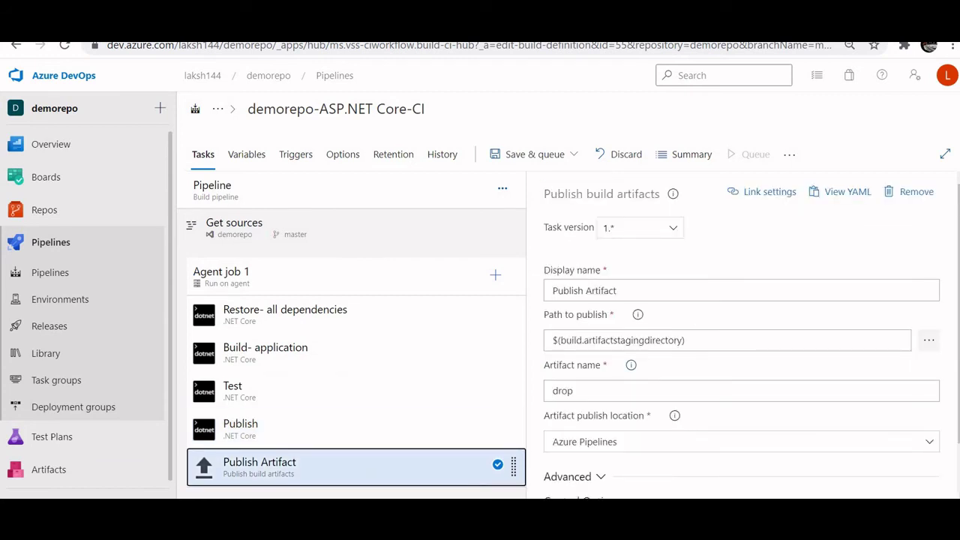
{"action": "scroll", "coordinate": [742, 353], "scroll_direction": "down", "scroll_amount": 2}
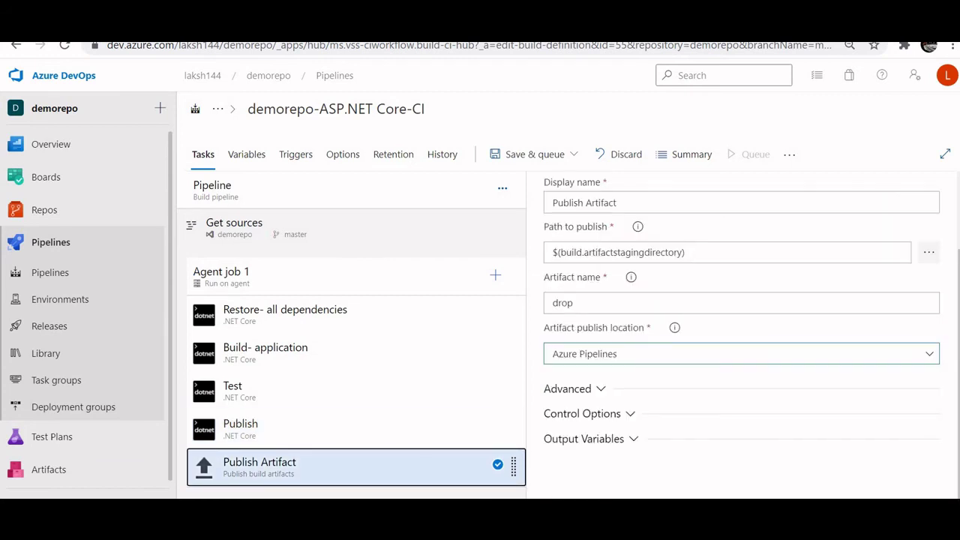
{"action": "left_click", "coordinate": [742, 353]}
{"action": "left_click", "coordinate": [742, 353]}
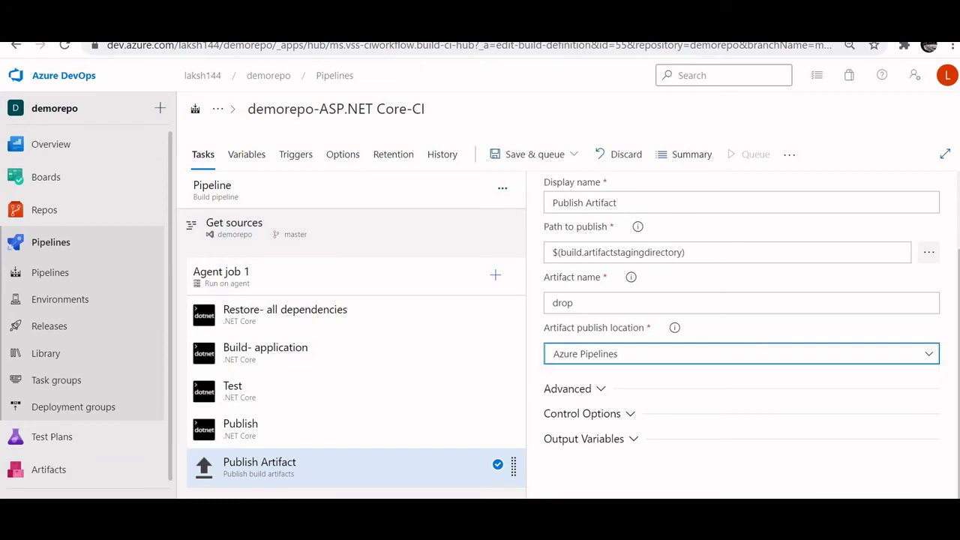
{"action": "left_click", "coordinate": [742, 353]}
{"action": "left_click", "coordinate": [742, 353]}
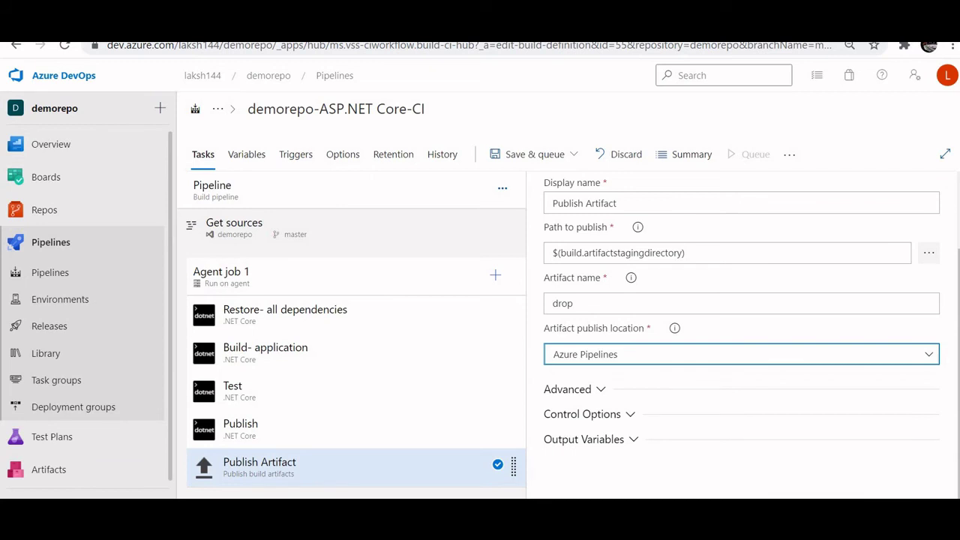
{"action": "left_click", "coordinate": [743, 353]}
{"action": "key", "text": "Escape"}
{"action": "key", "text": "Return"}
{"action": "key", "text": "Down"}
{"action": "key", "text": "Escape"}
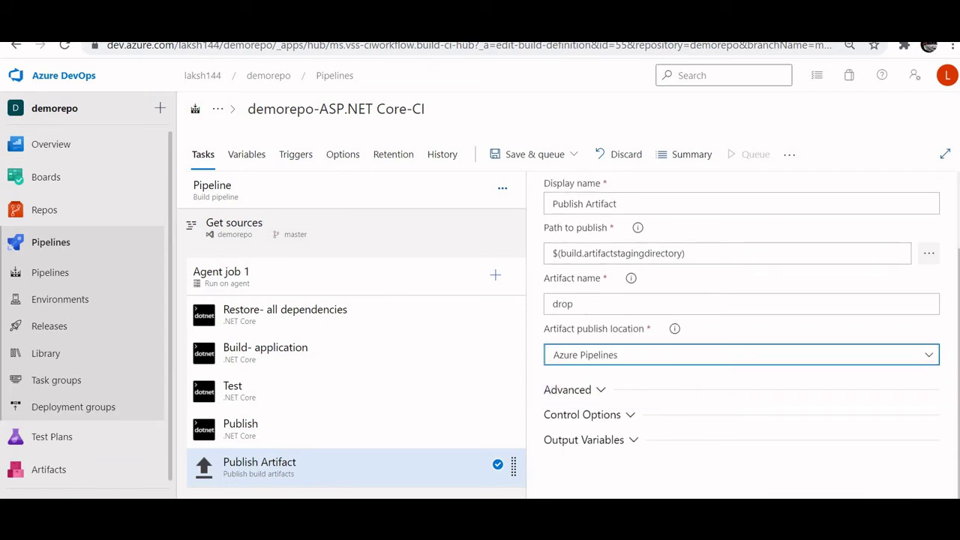
{"action": "key", "text": "shift+Tab"}
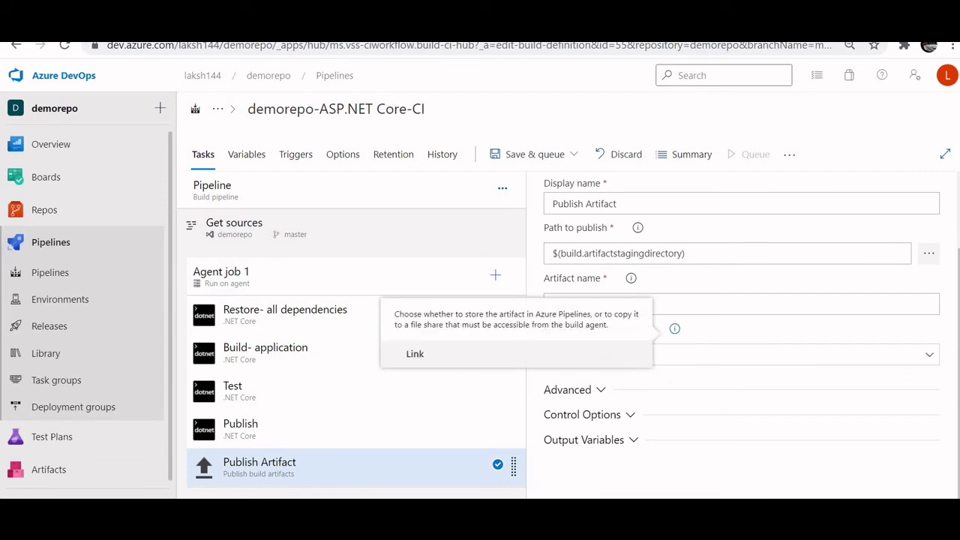
{"action": "key", "text": "Tab"}
{"action": "key", "text": "Escape"}
{"action": "key", "text": "Return"}
{"action": "key", "text": "Down"}
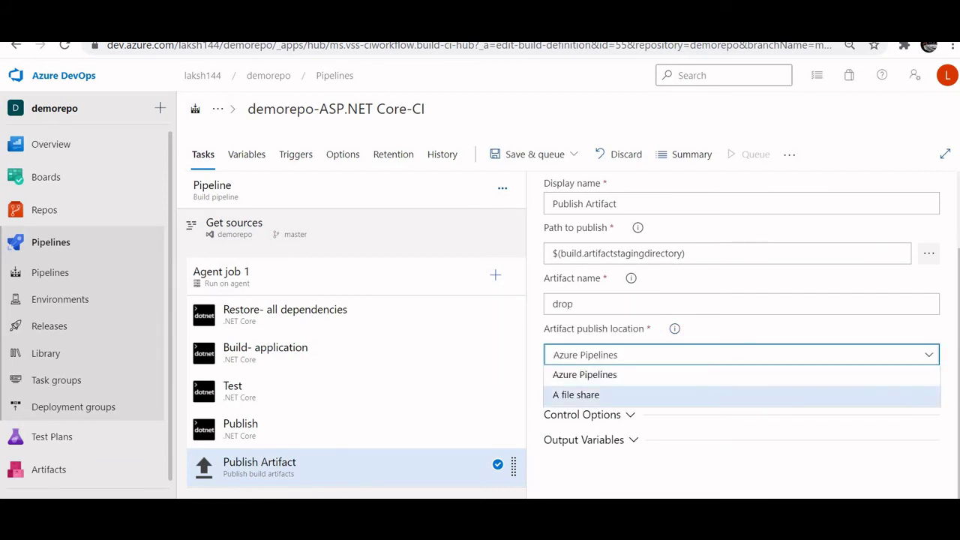
{"action": "key", "text": "Escape"}
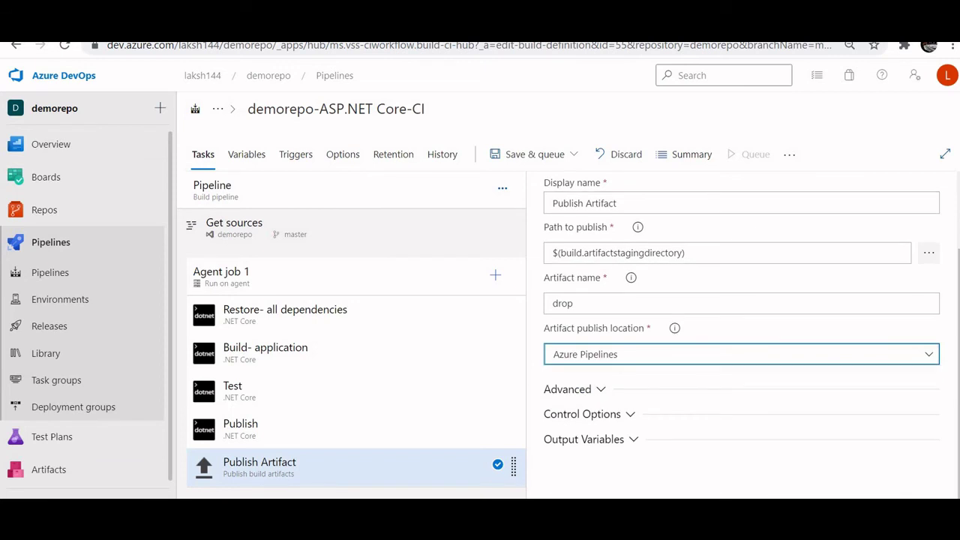
Save and run the pipeline with the save comment "build .net application using CI/CD".
{"action": "left_click", "coordinate": [534, 154]}
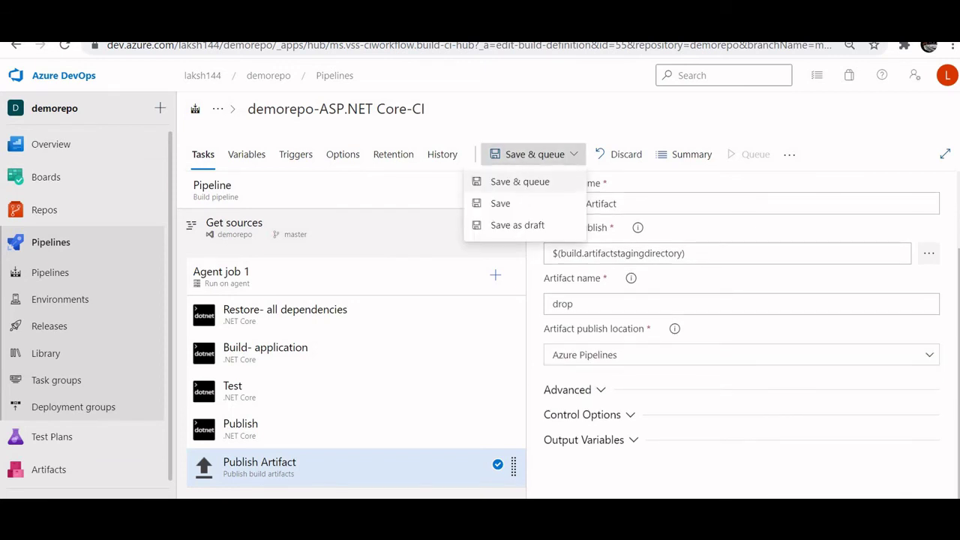
{"action": "key", "text": "Return"}
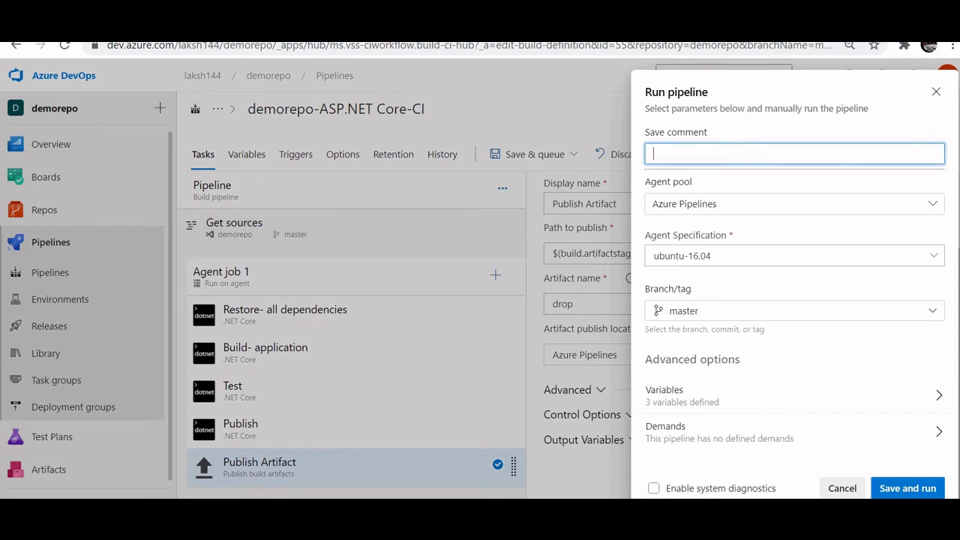
{"action": "type", "text": "build .net a[p"}
{"action": "key", "text": "BackSpace"}
{"action": "key", "text": "BackSpace"}
{"action": "type", "text": "pplication"}
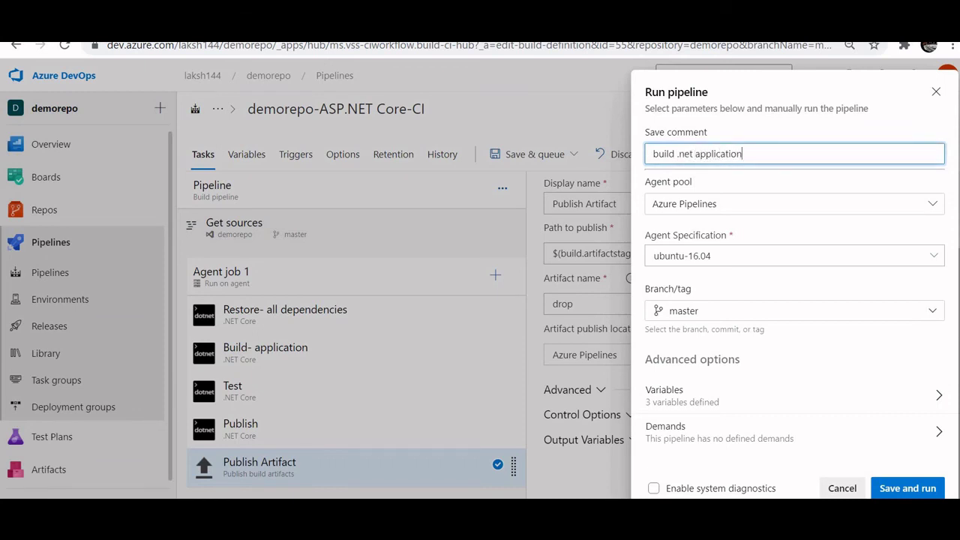
{"action": "type", "text": " using CI/CD"}
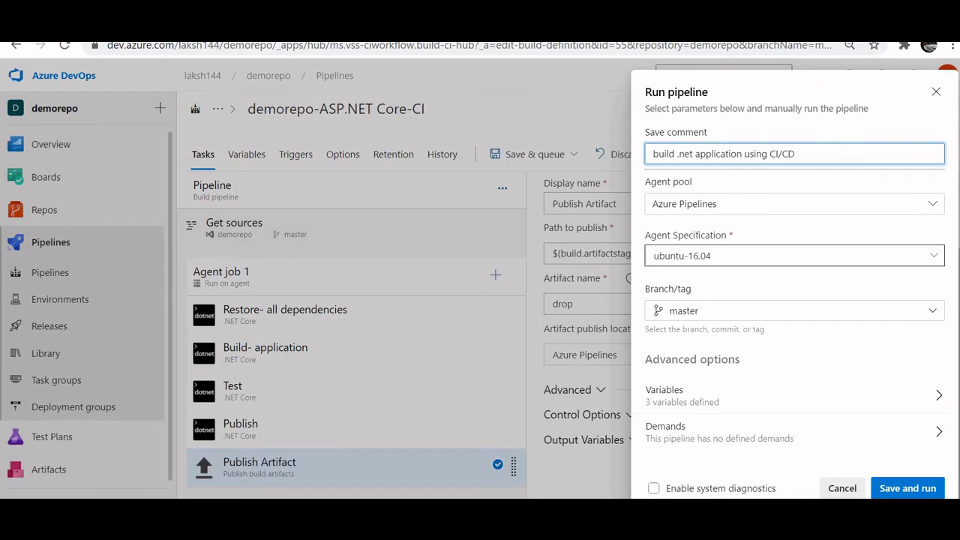
{"action": "left_click", "coordinate": [750, 255]}
{"action": "left_click", "coordinate": [750, 256]}
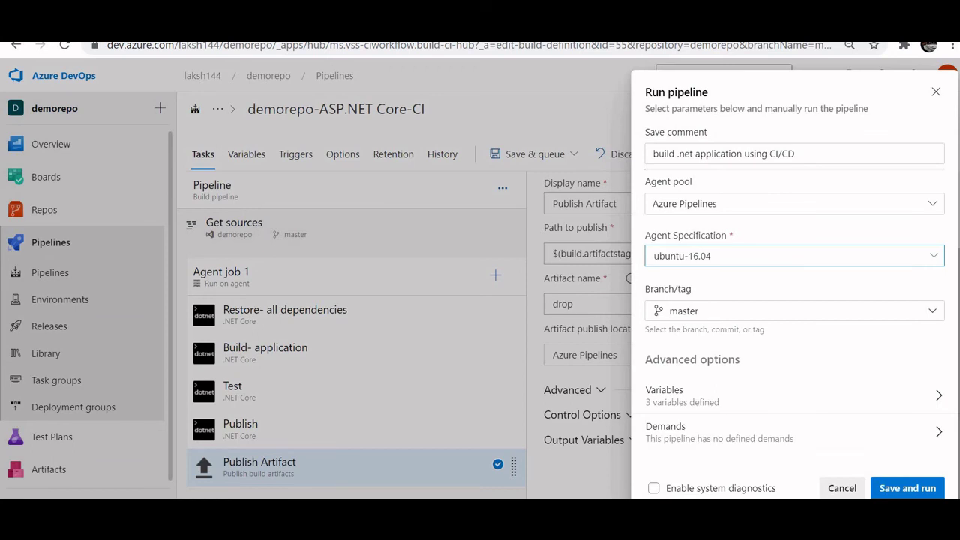
{"action": "left_click", "coordinate": [907, 488]}
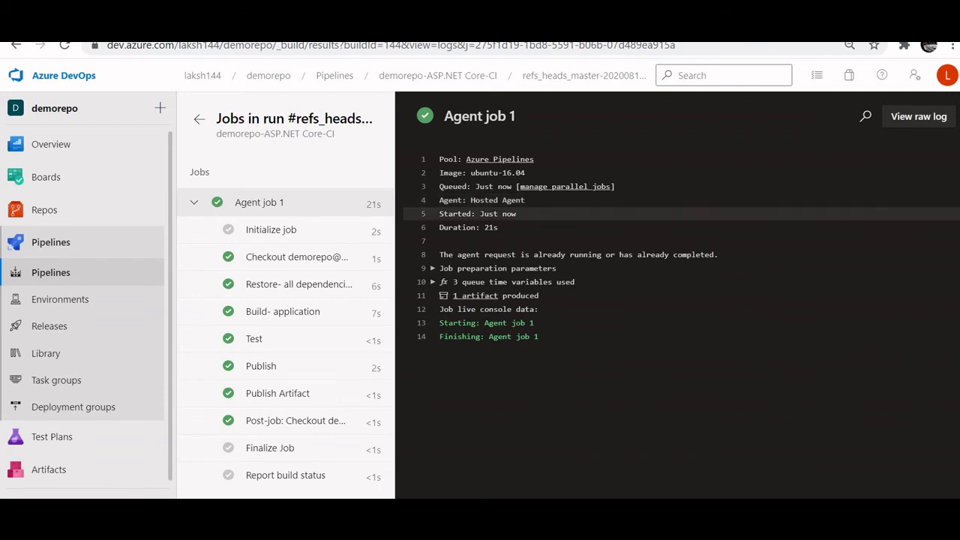
Read the run's logs for the Initialize job and Checkout demorepo@master to s steps.
{"action": "left_click", "coordinate": [277, 231]}
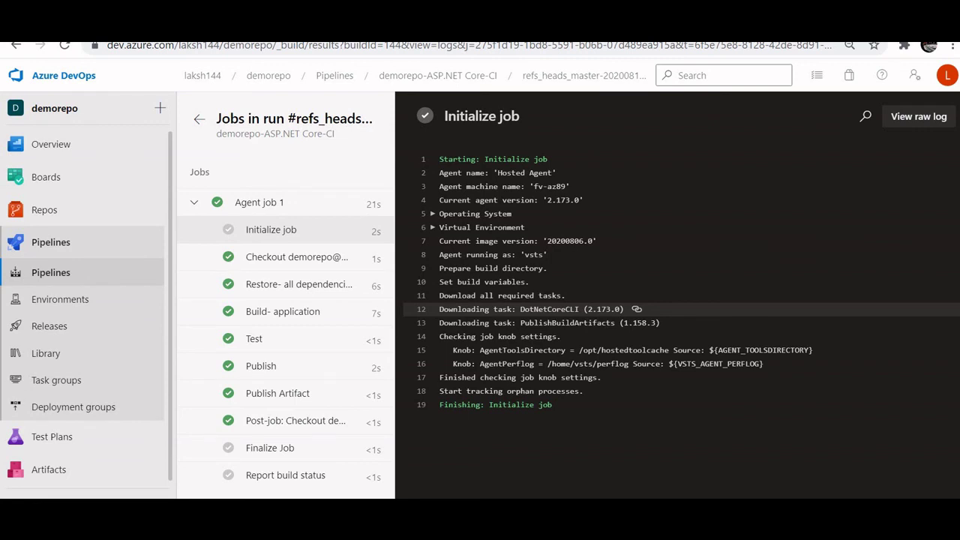
{"action": "left_click", "coordinate": [296, 257]}
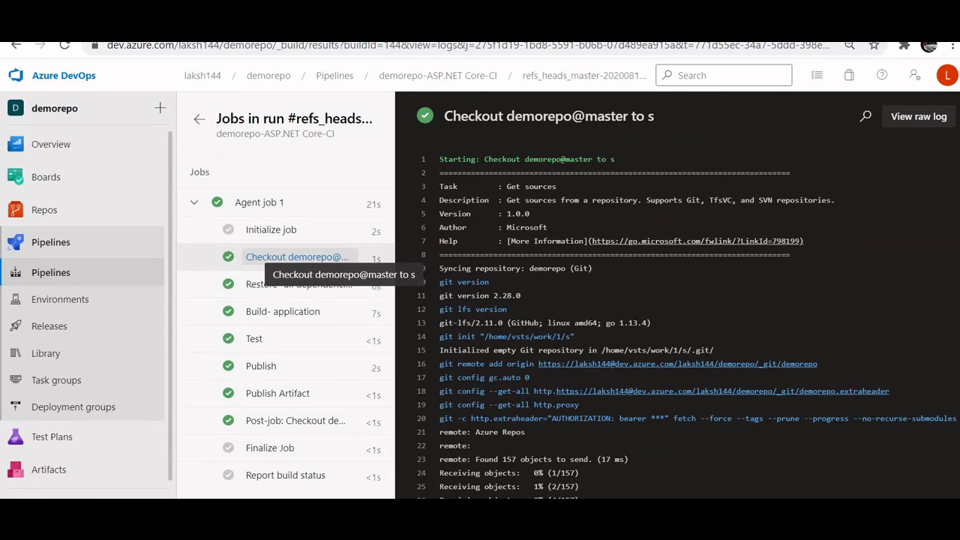
{"action": "scroll", "coordinate": [525, 345], "scroll_direction": "down", "scroll_amount": 15}
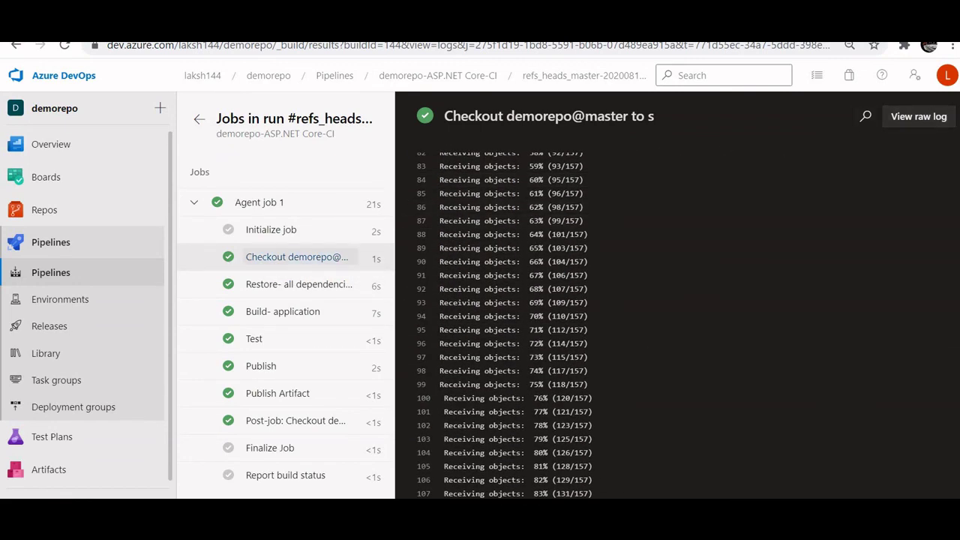
Read through the log of the "Restore- all dependencies" step in Agent job 1.
{"action": "left_click", "coordinate": [299, 284]}
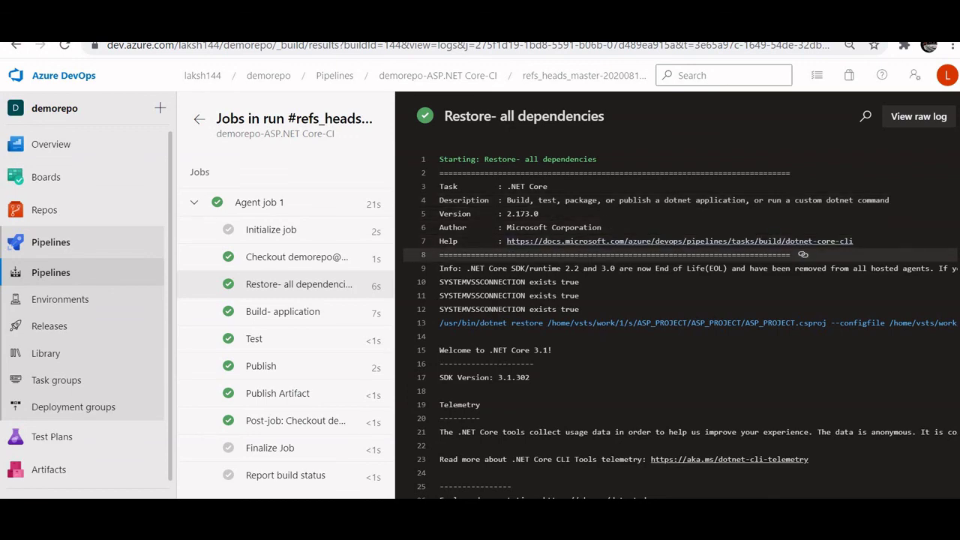
{"action": "scroll", "coordinate": [674, 300], "scroll_direction": "down", "scroll_amount": 3}
{"action": "scroll", "coordinate": [675, 298], "scroll_direction": "down", "scroll_amount": 2}
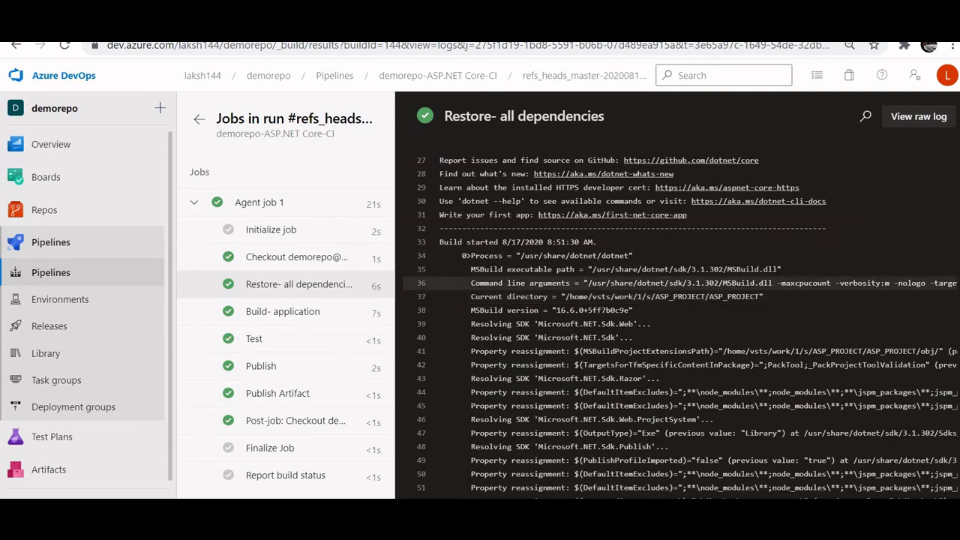
{"action": "scroll", "coordinate": [675, 285], "scroll_direction": "up", "scroll_amount": 5}
{"action": "scroll", "coordinate": [674, 283], "scroll_direction": "down", "scroll_amount": 10}
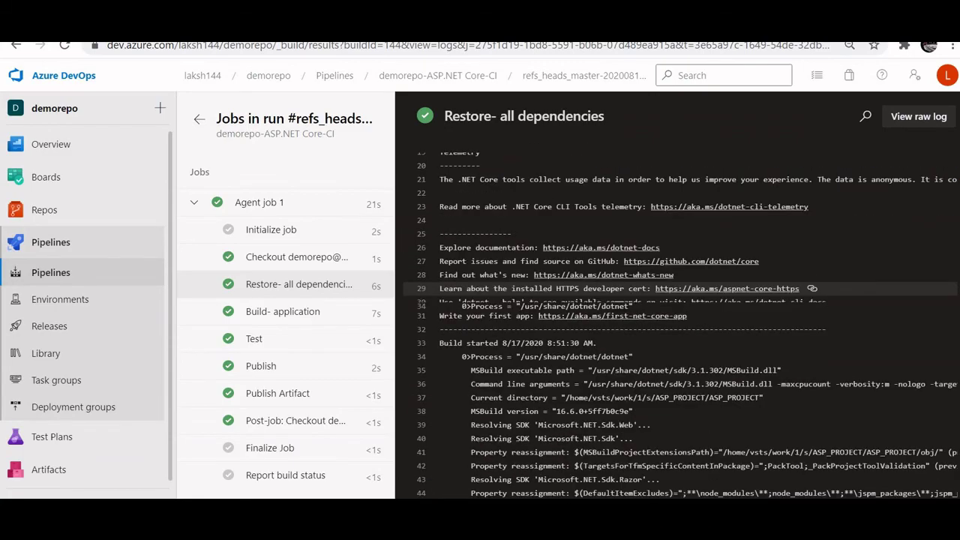
{"action": "scroll", "coordinate": [674, 289], "scroll_direction": "down", "scroll_amount": 15}
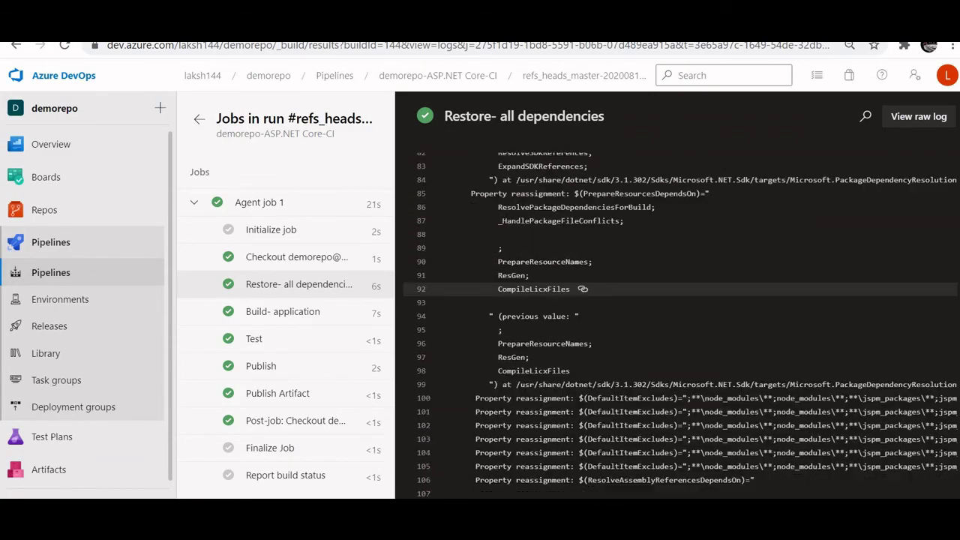
{"action": "scroll", "coordinate": [675, 291], "scroll_direction": "down", "scroll_amount": 13}
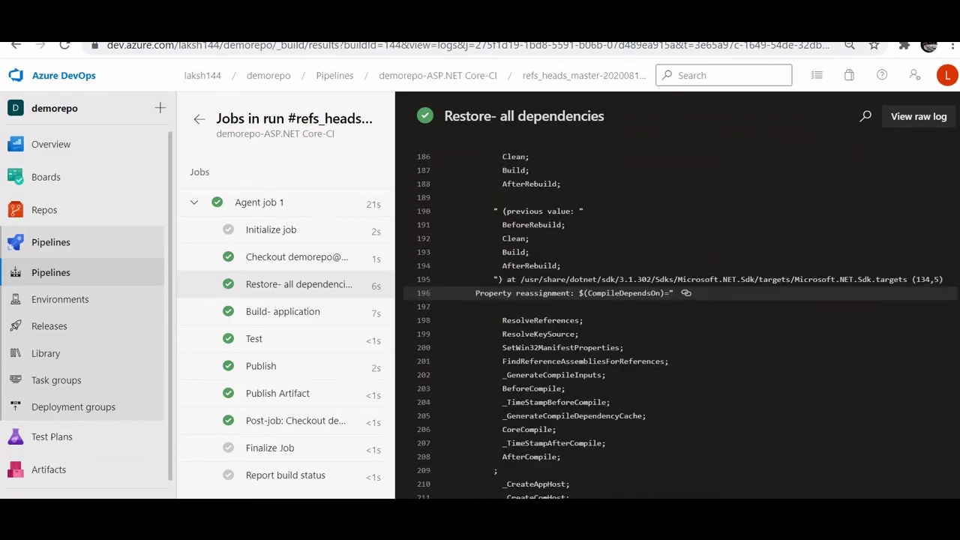
Finish reviewing the restore log, and read the logs of the Build- application, Test, Publish, Publish Artifact and Post-job: Checkout steps.
{"action": "scroll", "coordinate": [675, 307], "scroll_direction": "down", "scroll_amount": 9}
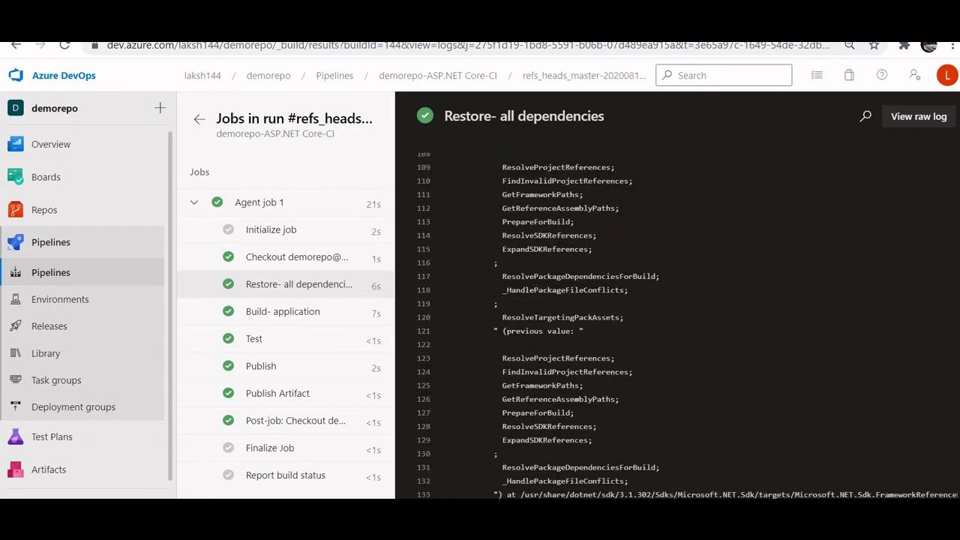
{"action": "scroll", "coordinate": [674, 307], "scroll_direction": "up", "scroll_amount": 10}
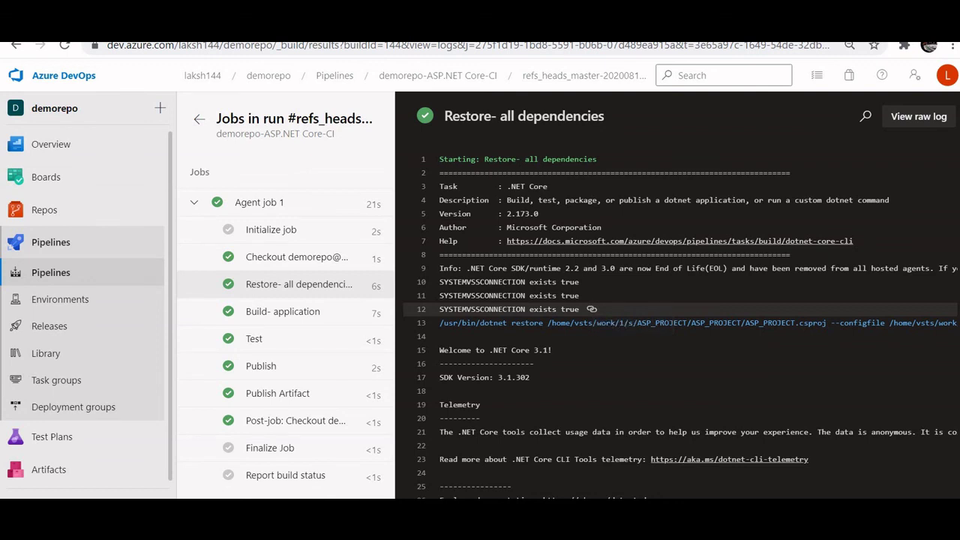
{"action": "left_click", "coordinate": [282, 311]}
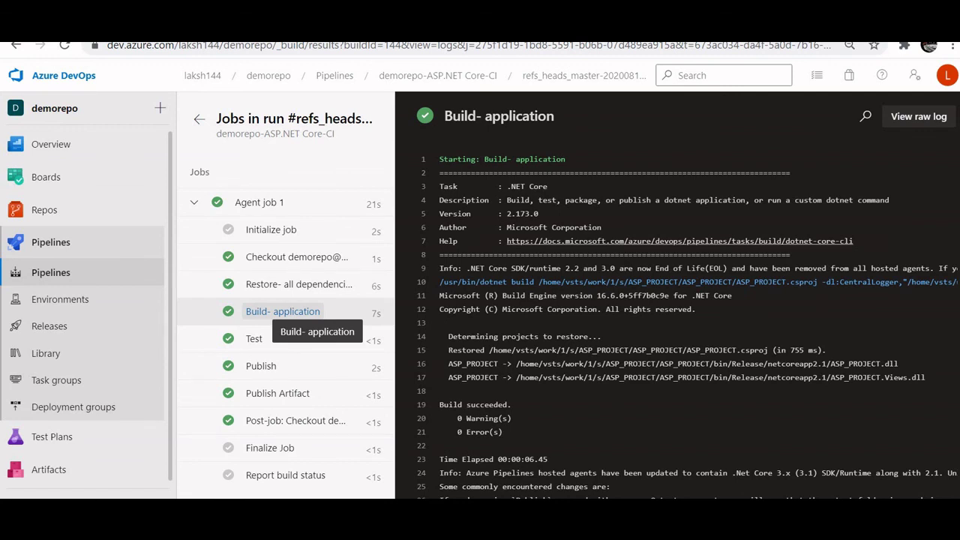
{"action": "left_click", "coordinate": [254, 339]}
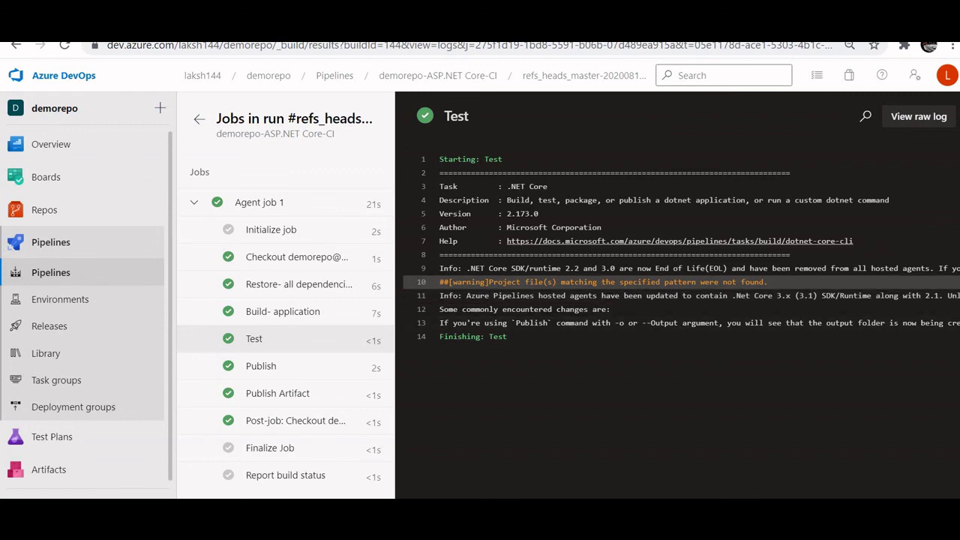
{"action": "left_click", "coordinate": [261, 366]}
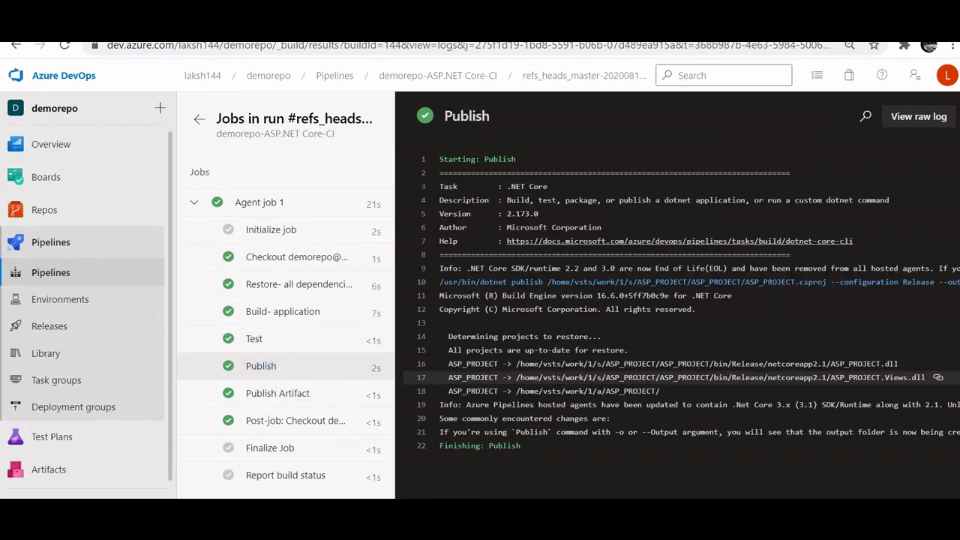
{"action": "left_click", "coordinate": [277, 393]}
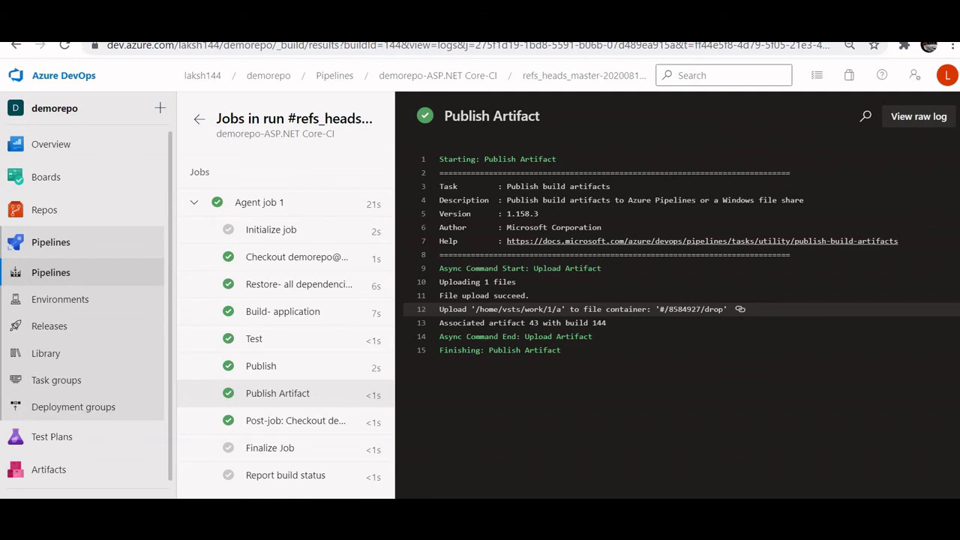
{"action": "left_click", "coordinate": [273, 422]}
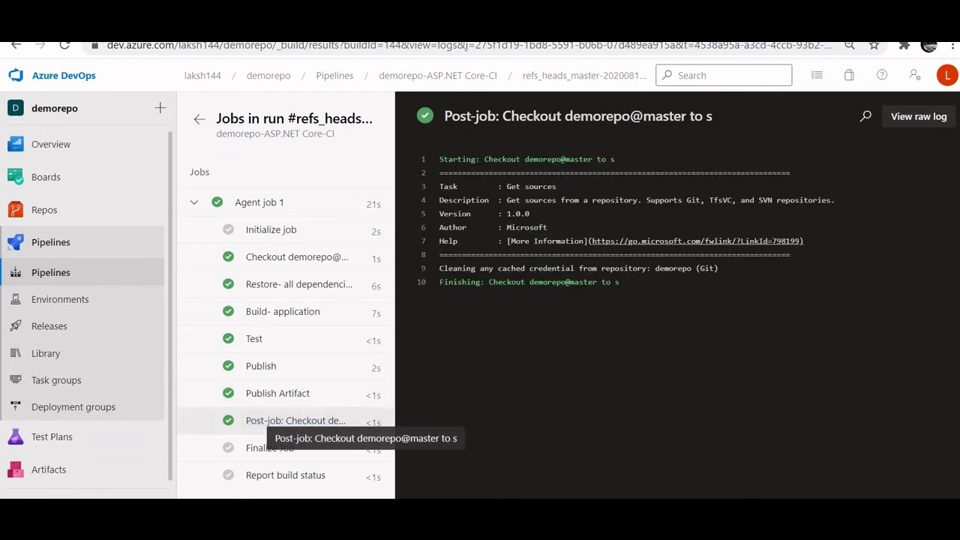
From the run summary, inspect the contents of the published "drop" artifact, and return to the summary.
{"action": "left_click", "coordinate": [199, 118]}
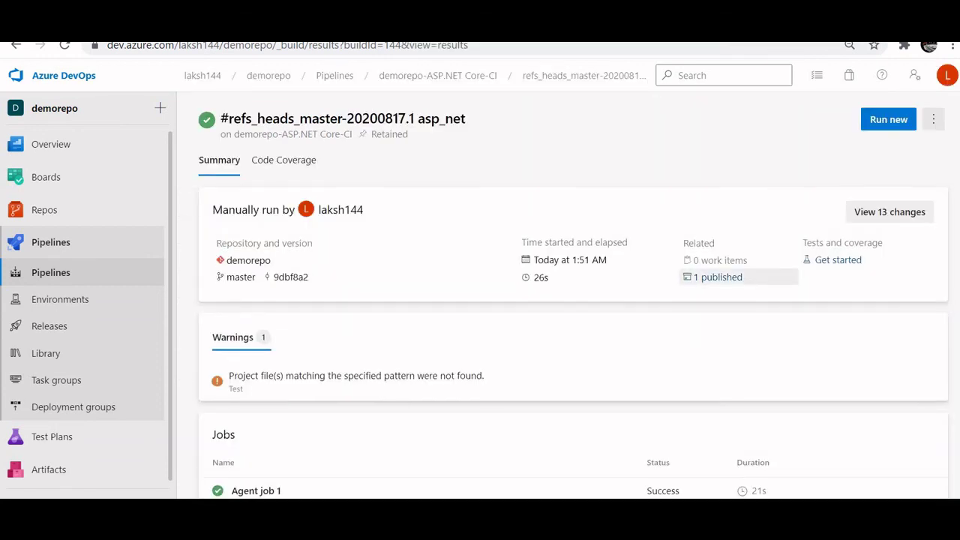
{"action": "left_click", "coordinate": [717, 276]}
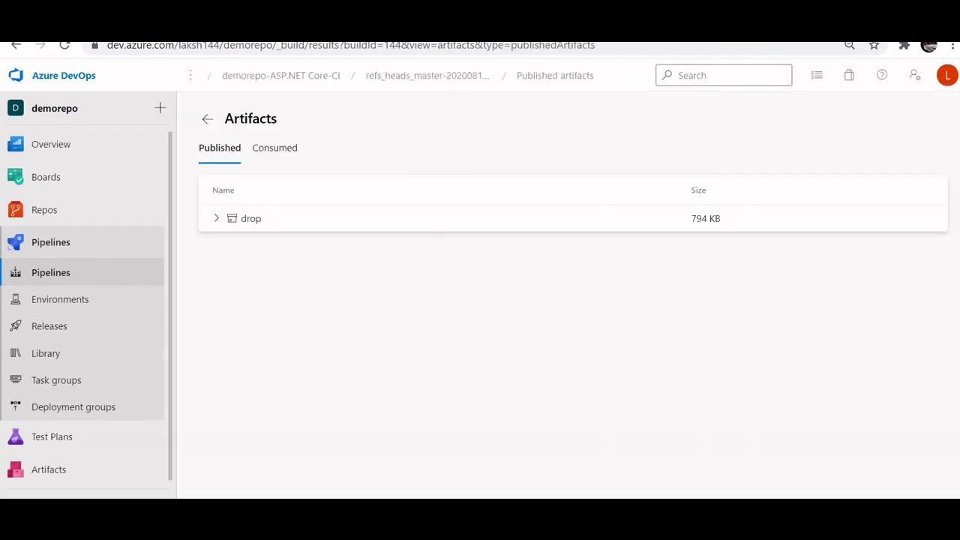
{"action": "left_click", "coordinate": [216, 219]}
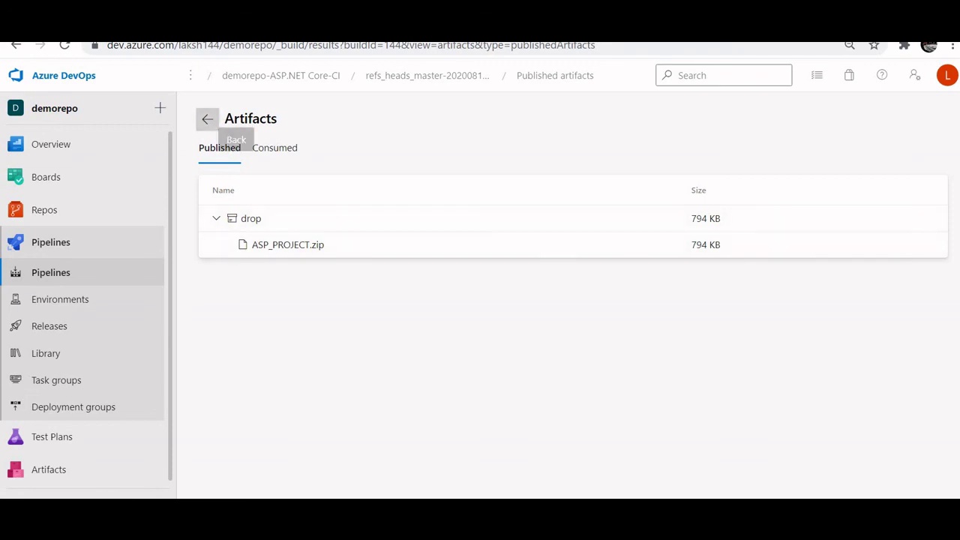
{"action": "left_click", "coordinate": [207, 119]}
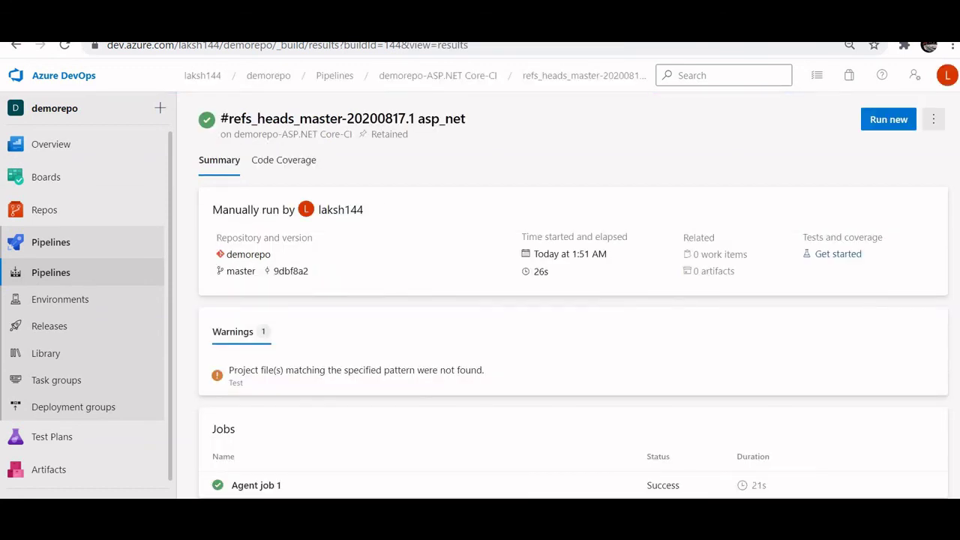
{"action": "mouse_move", "coordinate": [74, 144]}
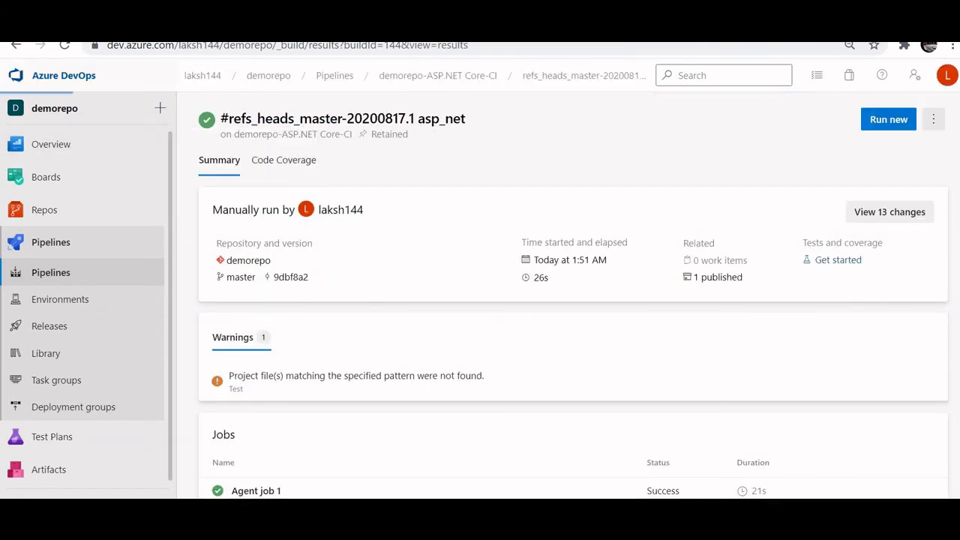